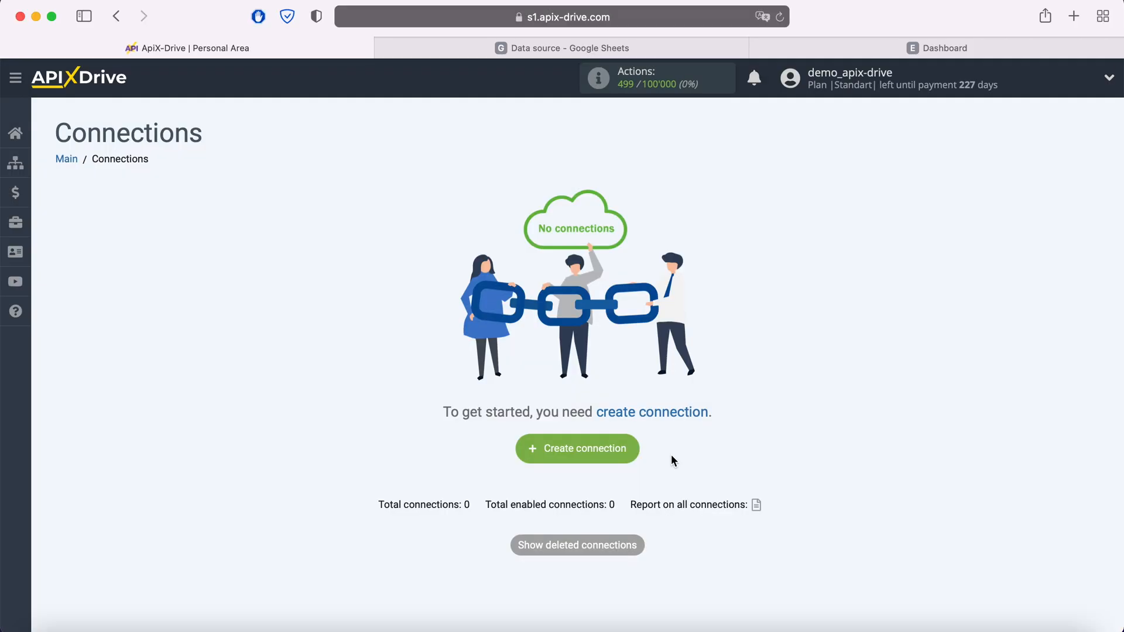
Create a new connection with Google Sheets as the data source system.
{"action": "left_click", "coordinate": [630, 450]}
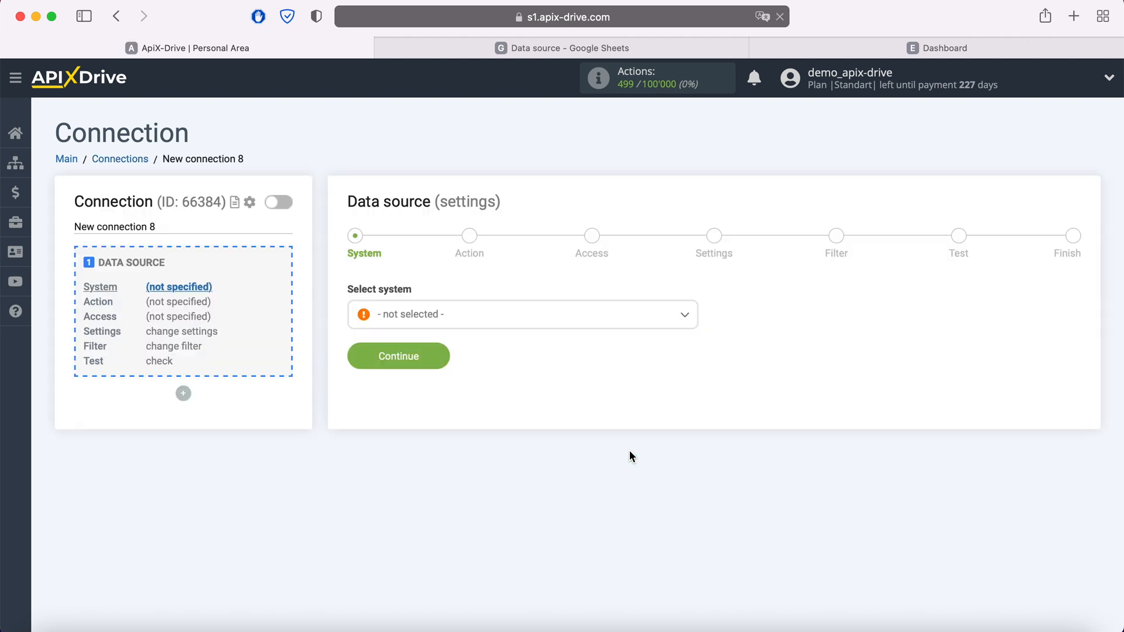
{"action": "left_click", "coordinate": [507, 322]}
{"action": "scroll", "coordinate": [504, 445], "scroll_direction": "down", "scroll_amount": 8}
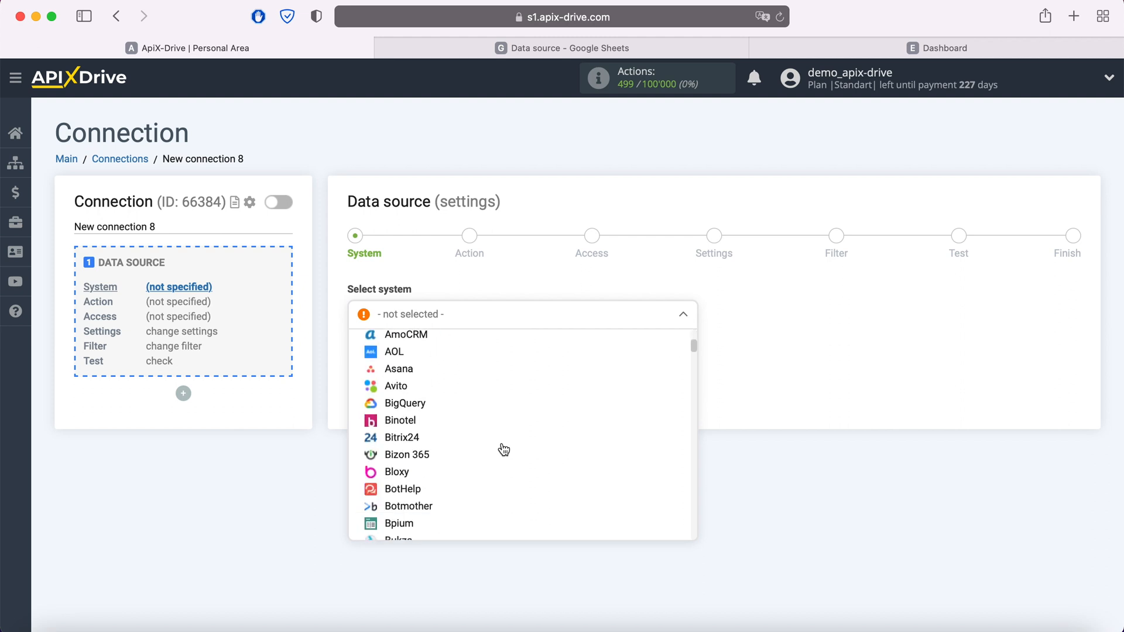
{"action": "scroll", "coordinate": [504, 449], "scroll_direction": "down", "scroll_amount": 10}
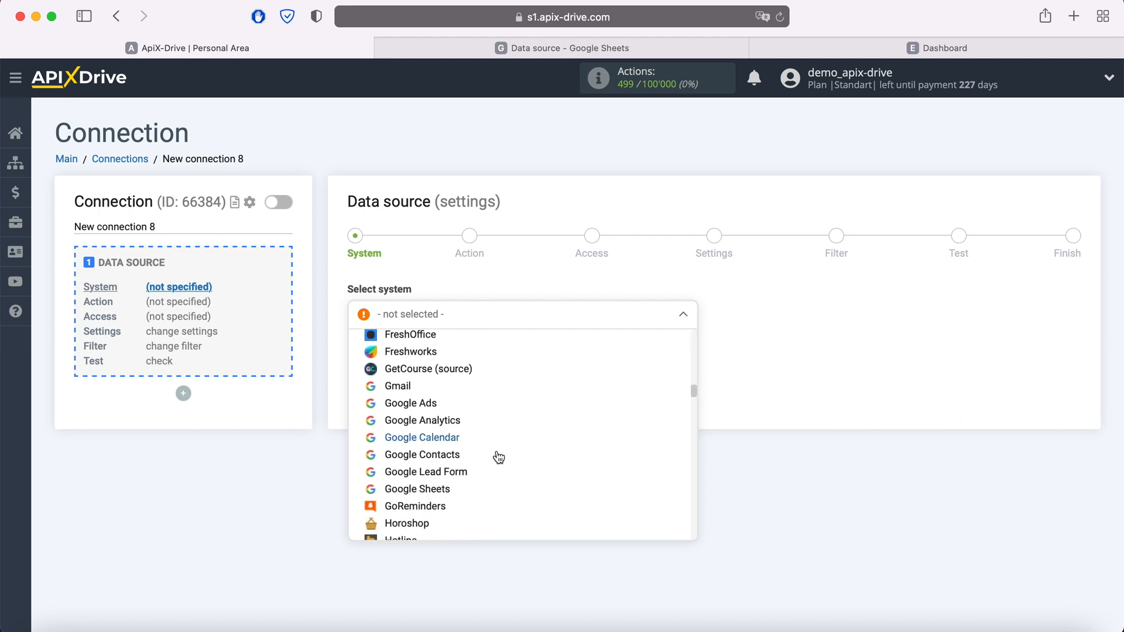
{"action": "left_click", "coordinate": [449, 495]}
{"action": "left_click", "coordinate": [438, 360]}
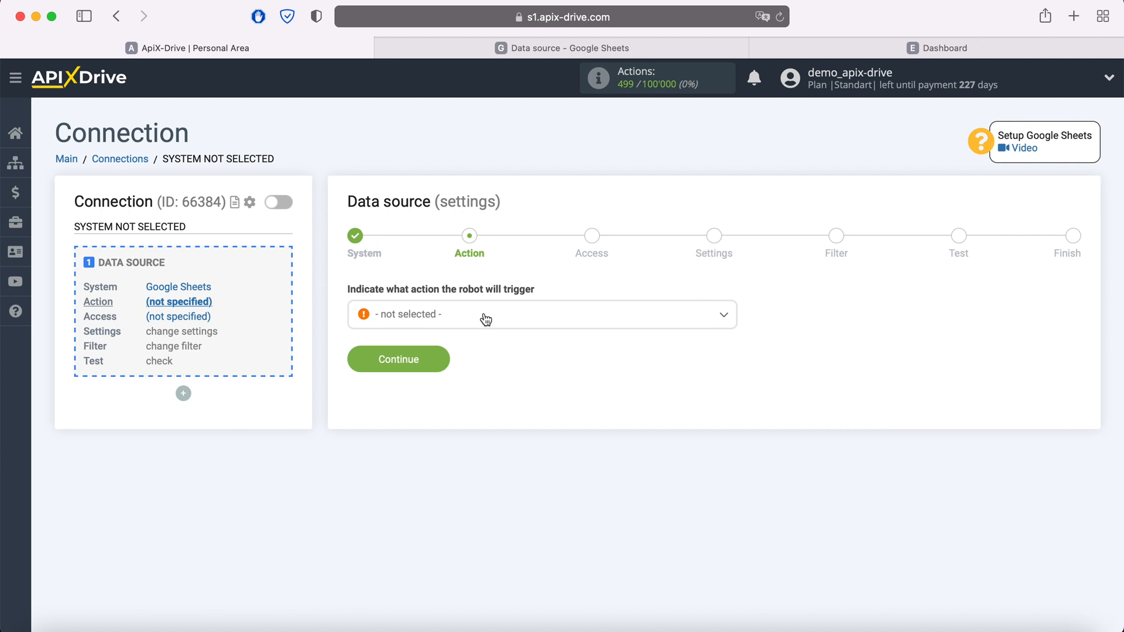
Set the data source's trigger action to Get Rows (new) and proceed to the access settings.
{"action": "left_click", "coordinate": [484, 317]}
{"action": "left_click", "coordinate": [452, 411]}
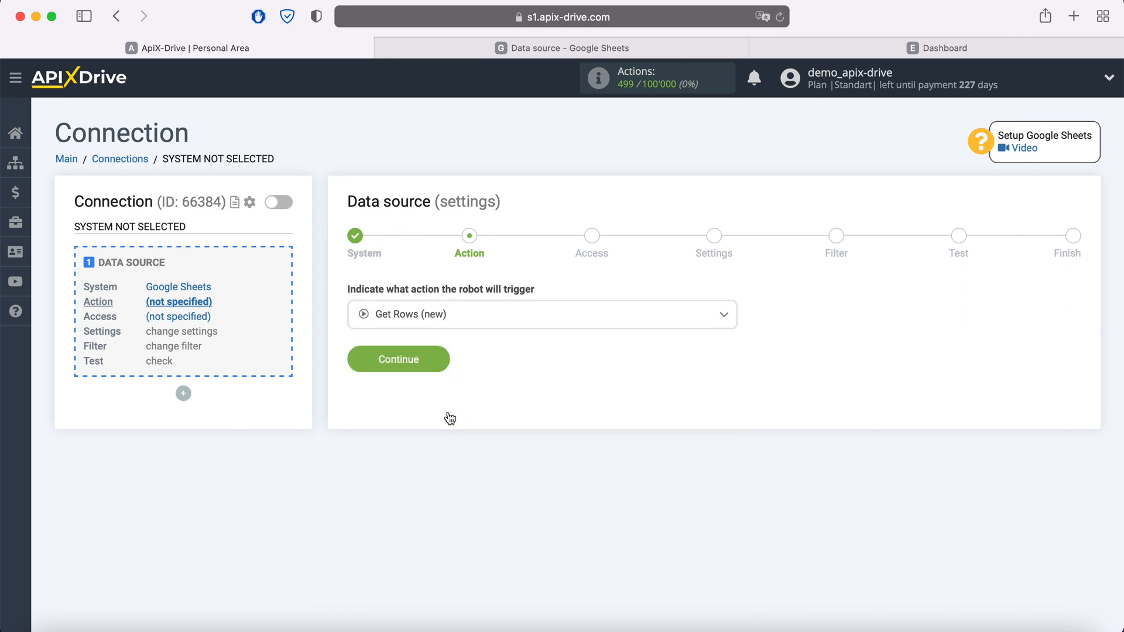
{"action": "left_click", "coordinate": [442, 360]}
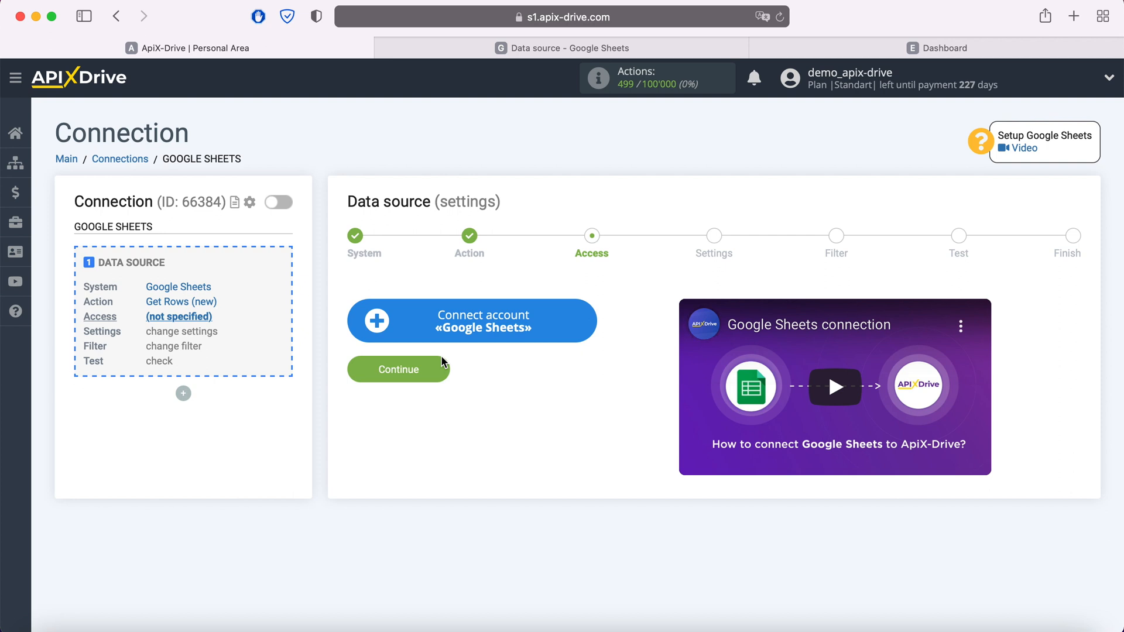
Start connecting a Google Sheets account and sign in with the saved Google e-mail and account password.
{"action": "left_click", "coordinate": [591, 321]}
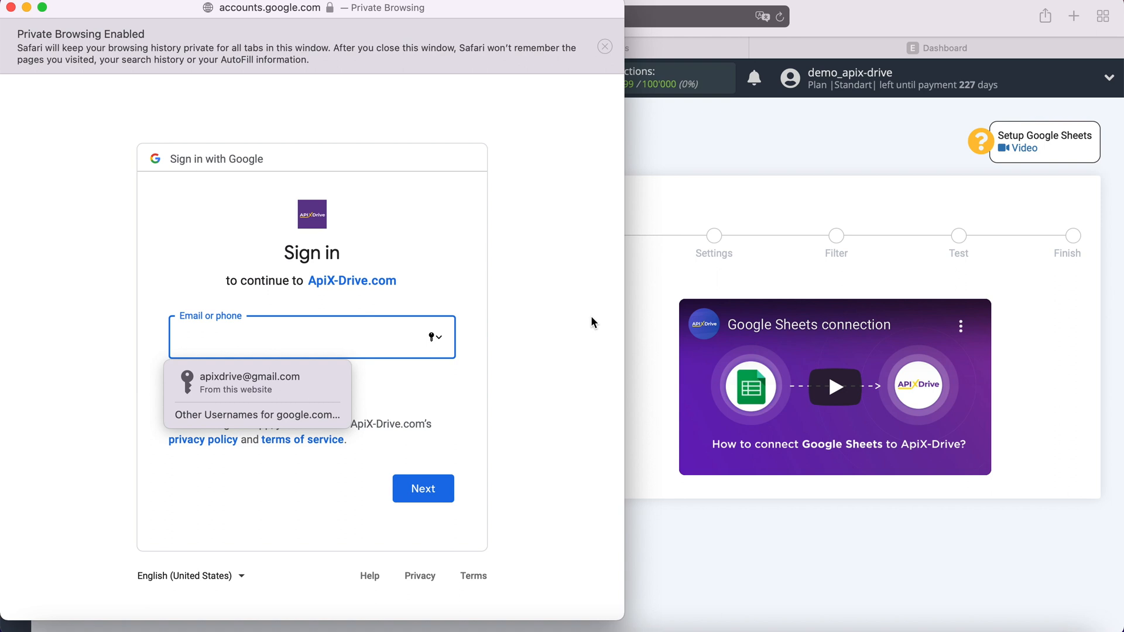
{"action": "left_click", "coordinate": [307, 381]}
{"action": "left_click", "coordinate": [441, 492]}
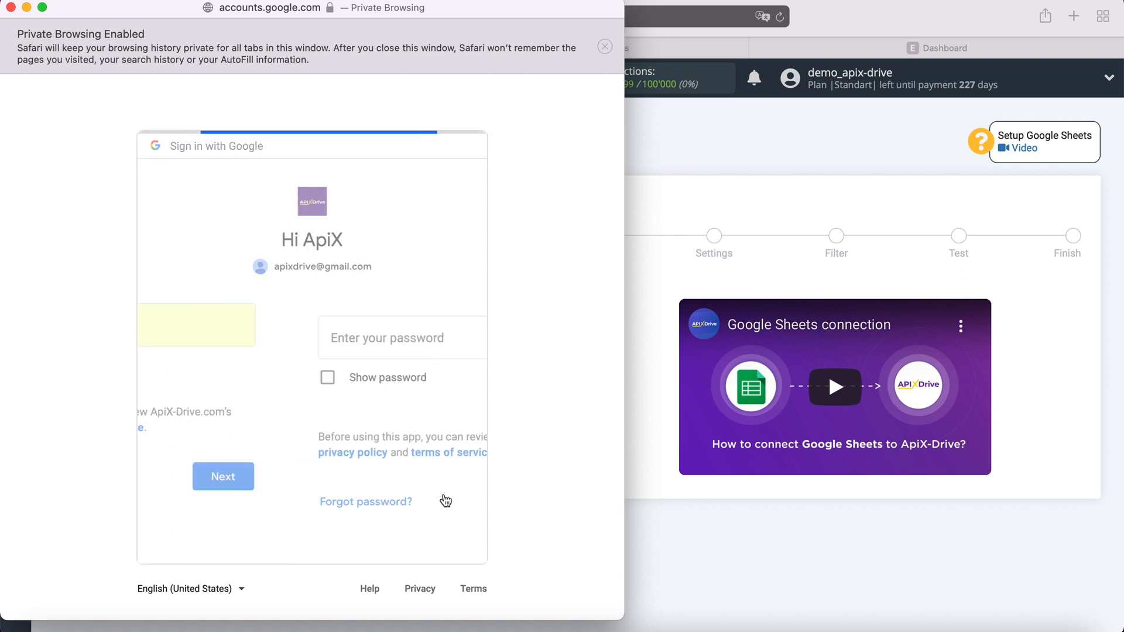
{"action": "left_click", "coordinate": [193, 382]}
{"action": "left_click", "coordinate": [433, 502]}
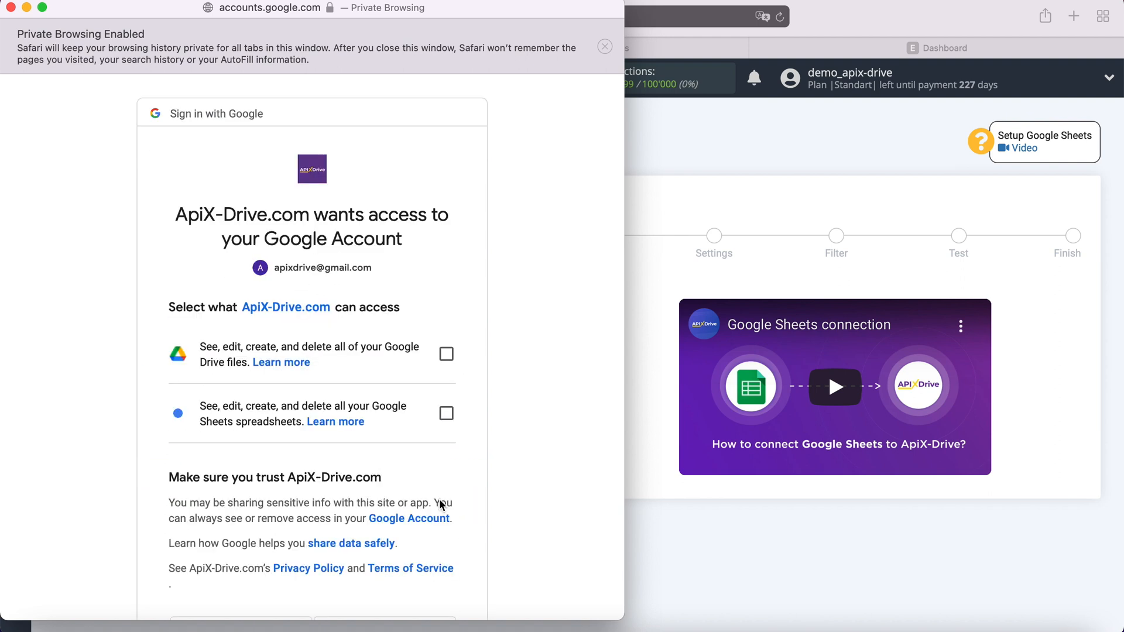
Grant ApiX-Drive.com access to both the Google Drive files and the Google Sheets spreadsheets.
{"action": "left_click", "coordinate": [447, 353]}
{"action": "left_click", "coordinate": [446, 414]}
{"action": "scroll", "coordinate": [510, 402], "scroll_direction": "down", "scroll_amount": 2}
{"action": "left_click", "coordinate": [424, 556]}
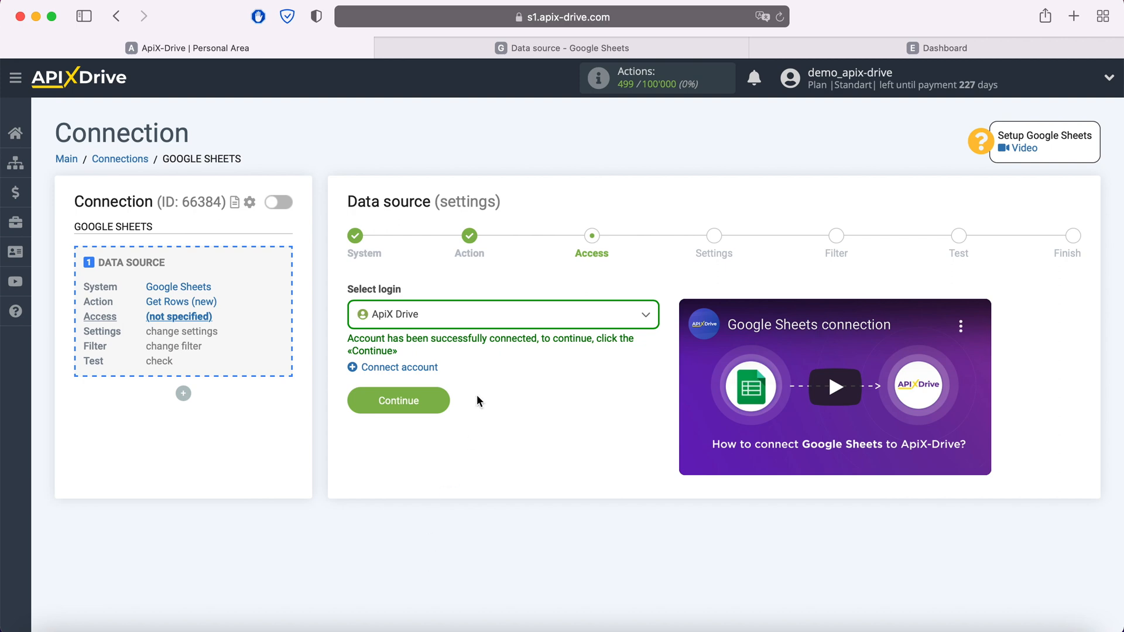
Select the connected ApiX Drive login for the data source and continue to its settings.
{"action": "left_click", "coordinate": [497, 320]}
{"action": "left_click", "coordinate": [443, 412]}
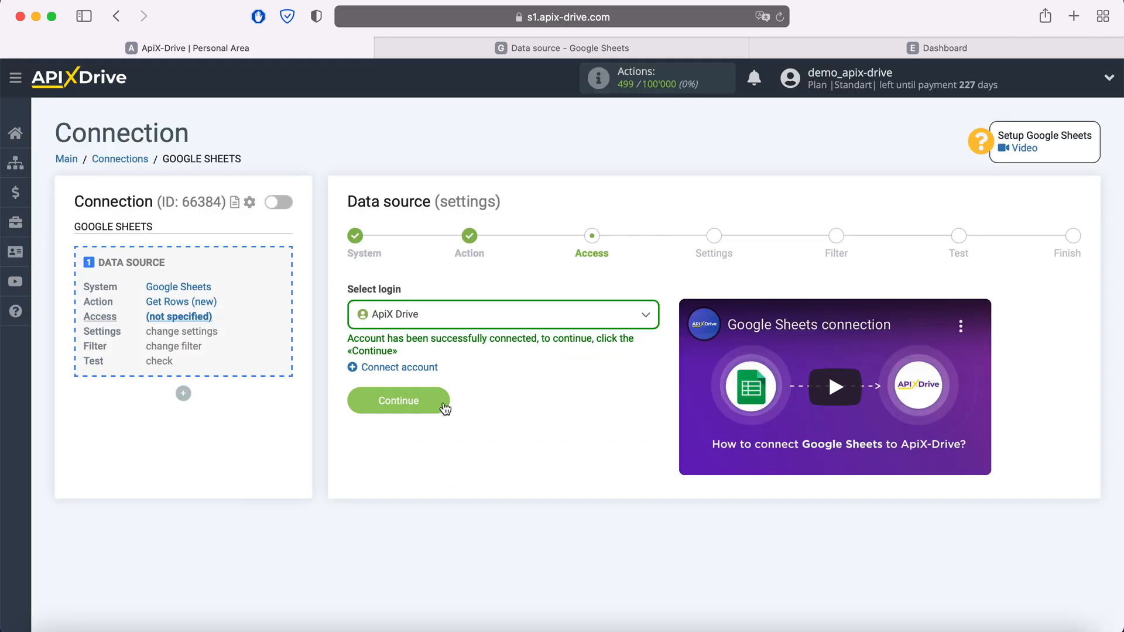
{"action": "left_click", "coordinate": [444, 402]}
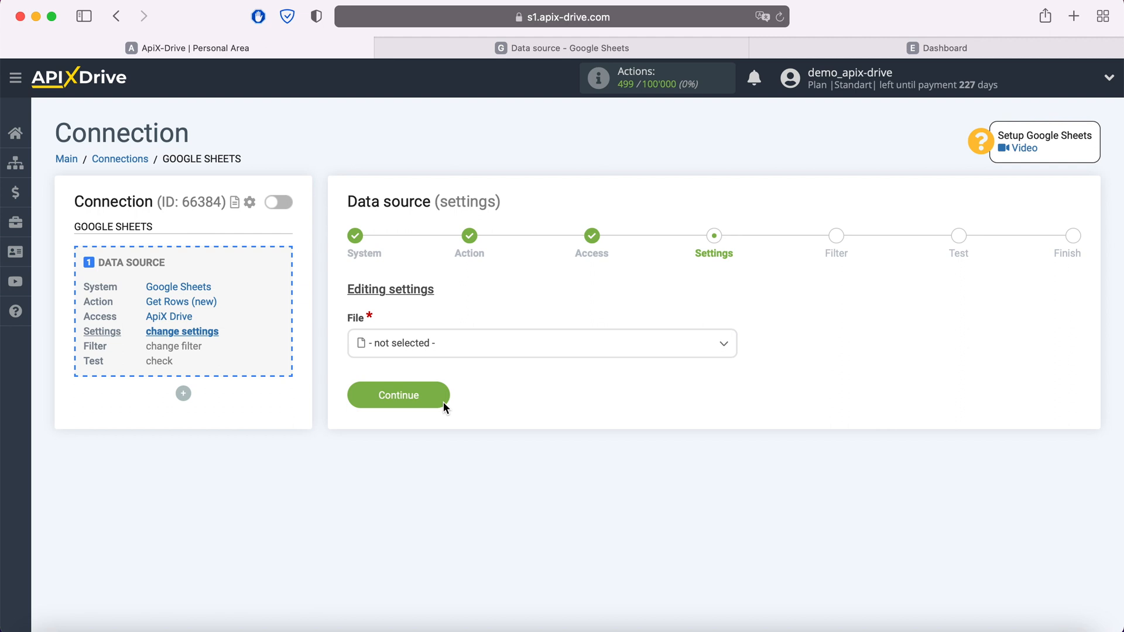
Choose the Data source file and its Data source sheet for loading rows.
{"action": "left_click", "coordinate": [458, 351]}
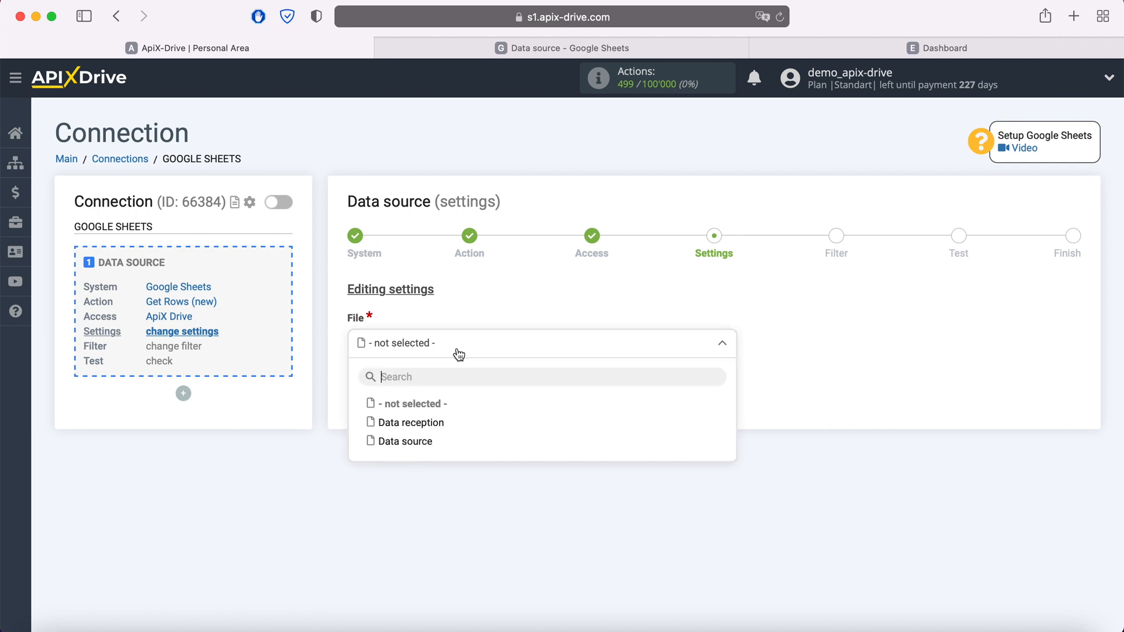
{"action": "left_click", "coordinate": [429, 441]}
{"action": "left_click", "coordinate": [429, 410]}
{"action": "left_click", "coordinate": [423, 422]}
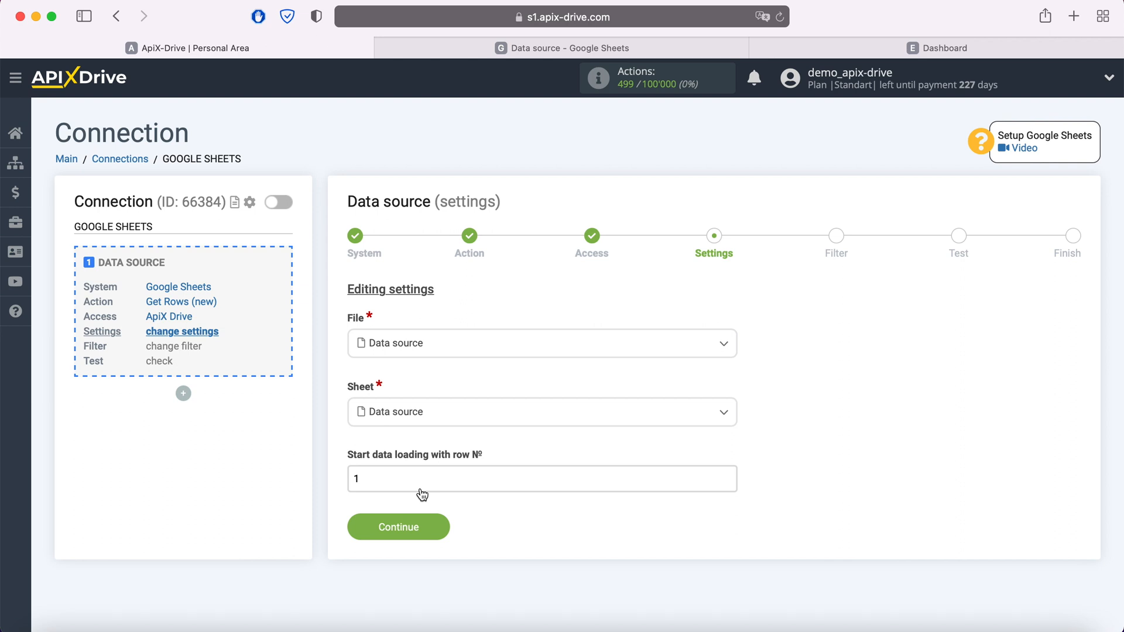
Check the spreadsheet's header row, then set data loading to start with row 2 and save the source settings.
{"action": "left_click", "coordinate": [530, 51]}
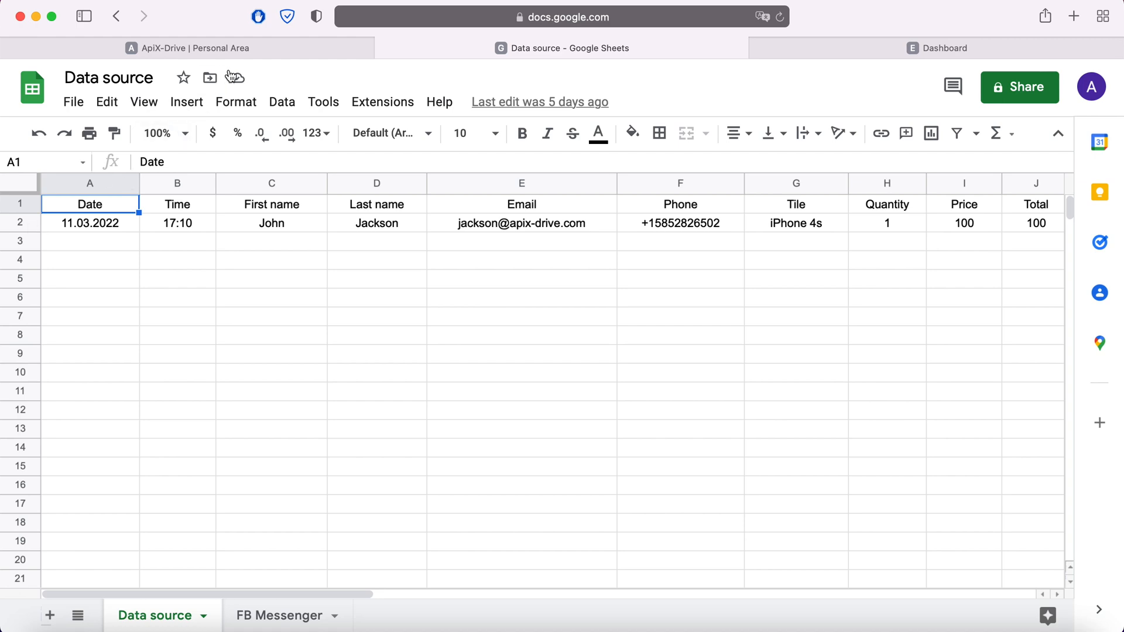
{"action": "left_click", "coordinate": [247, 48]}
{"action": "double_click", "coordinate": [369, 484]}
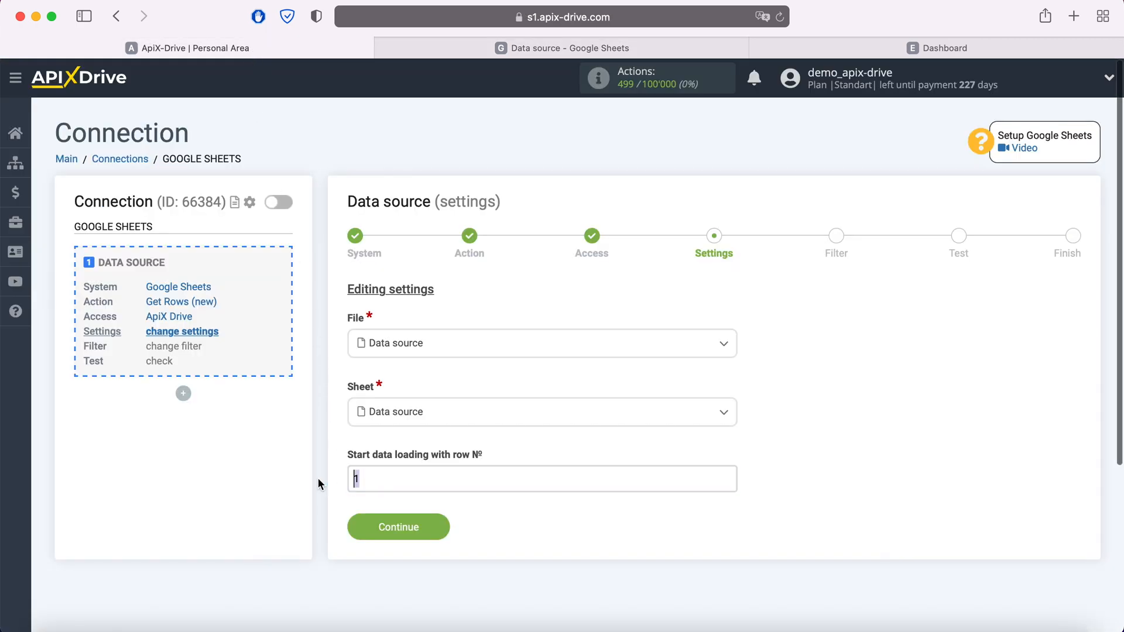
{"action": "type", "text": "2"}
{"action": "left_click", "coordinate": [436, 525]}
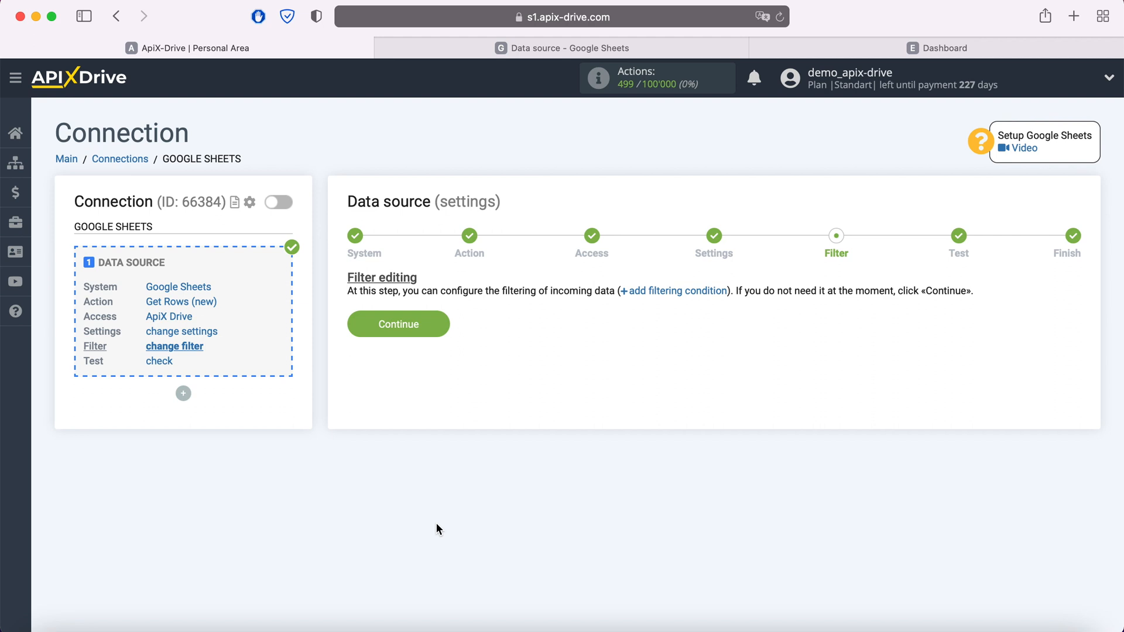
Finish the data source setup without a filter and start configuring data receiving.
{"action": "left_click", "coordinate": [439, 326]}
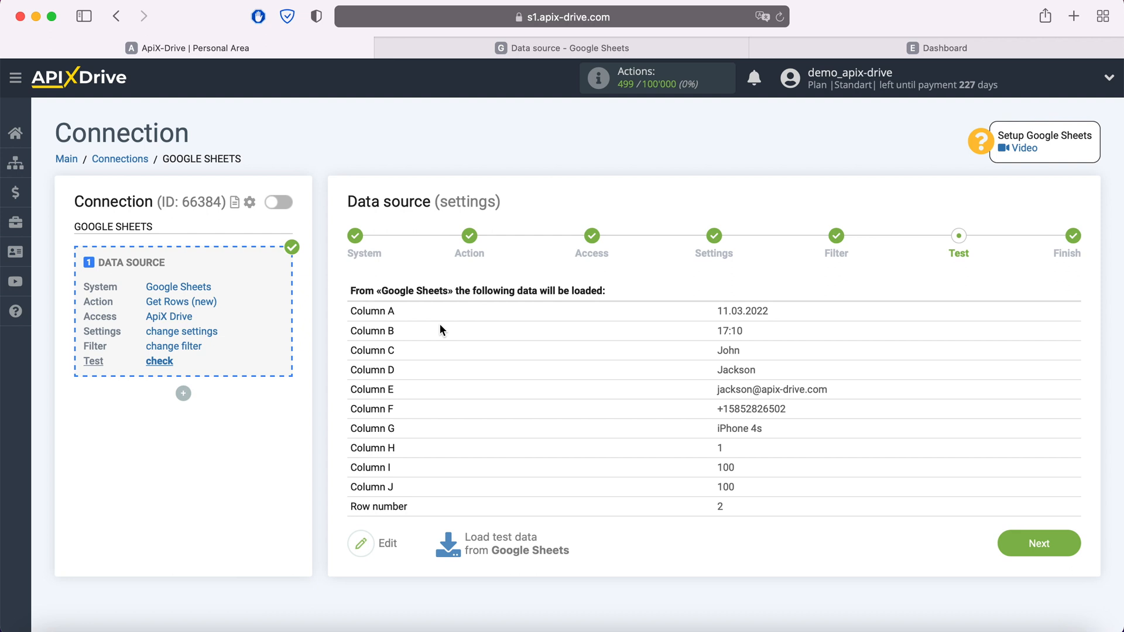
{"action": "left_click", "coordinate": [1065, 545]}
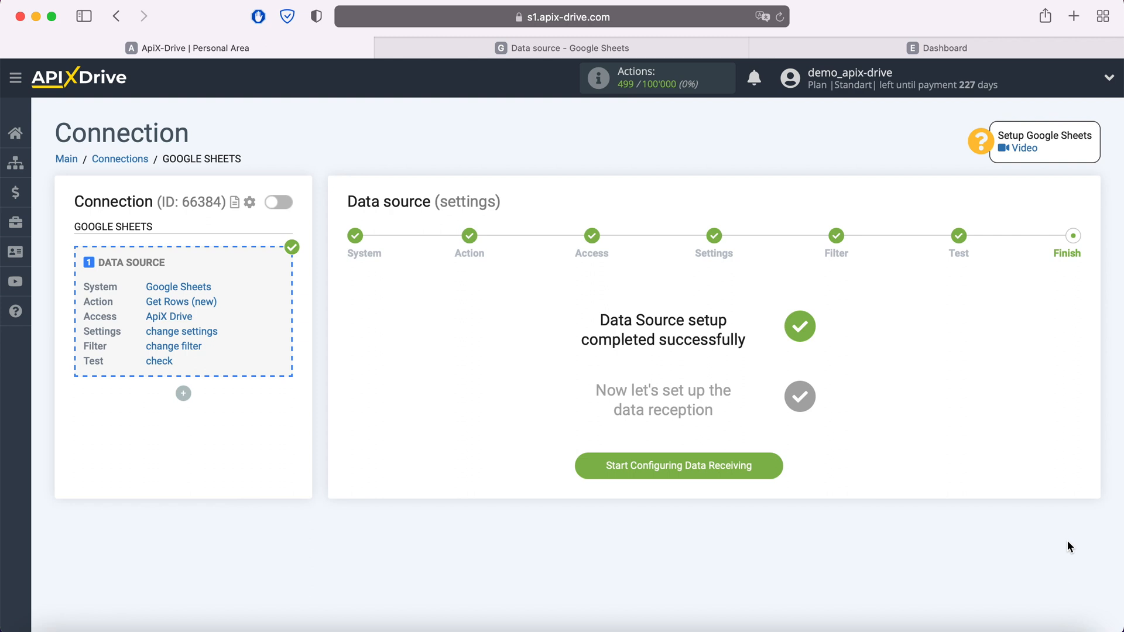
{"action": "left_click", "coordinate": [770, 464]}
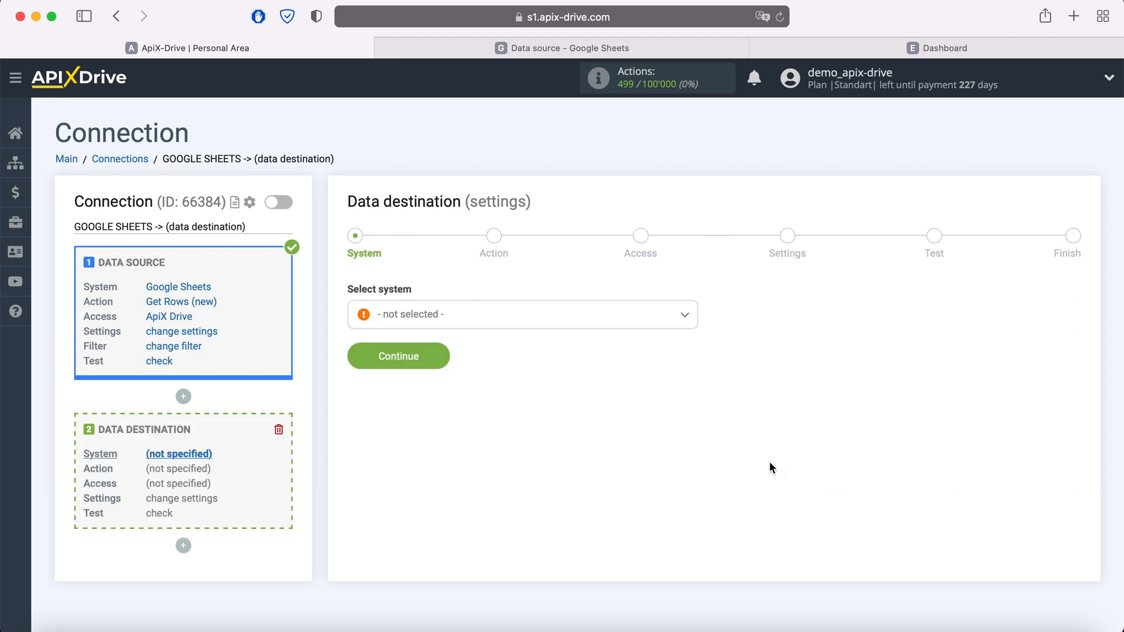
Set eSputnik as the data destination system.
{"action": "left_click", "coordinate": [509, 316]}
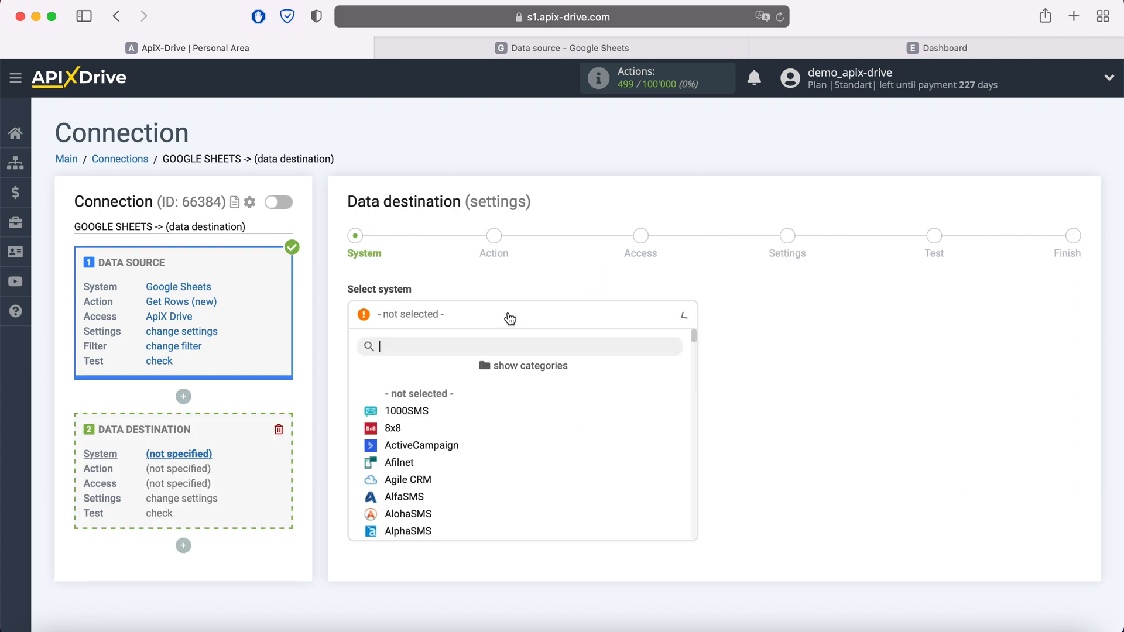
{"action": "scroll", "coordinate": [526, 427], "scroll_direction": "down", "scroll_amount": 5}
{"action": "scroll", "coordinate": [526, 426], "scroll_direction": "down", "scroll_amount": 15}
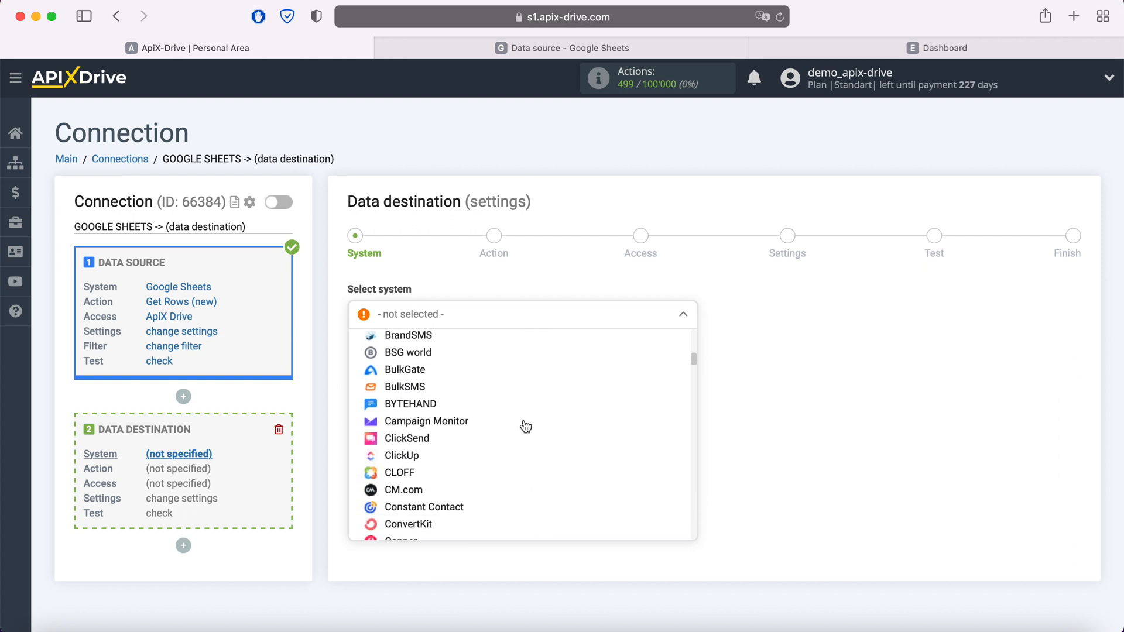
{"action": "left_click", "coordinate": [445, 454]}
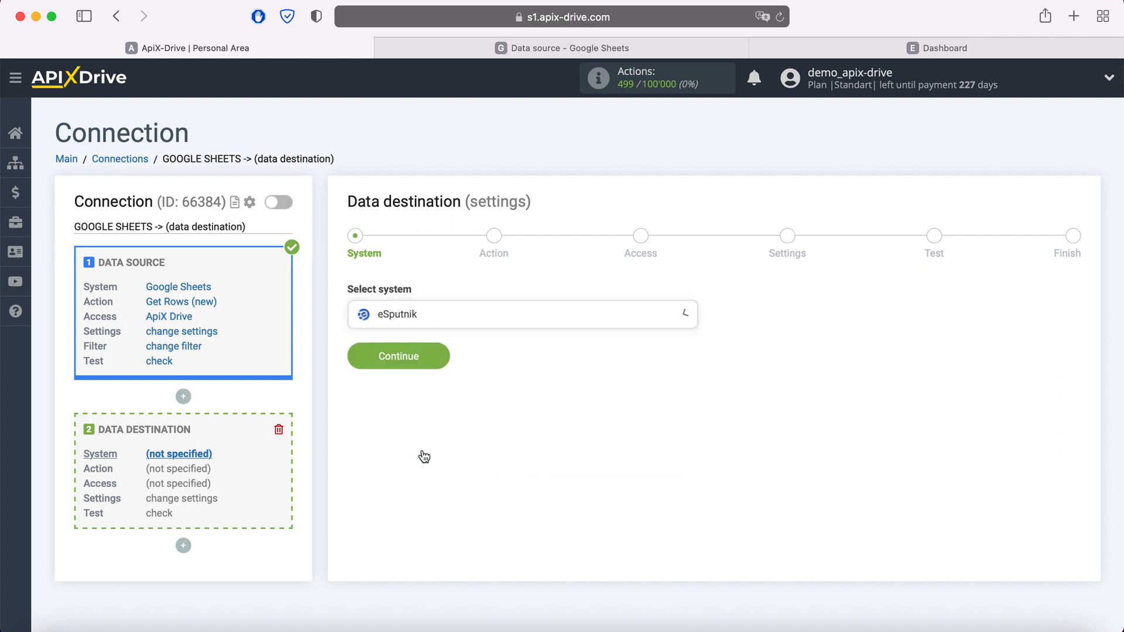
{"action": "left_click", "coordinate": [439, 358]}
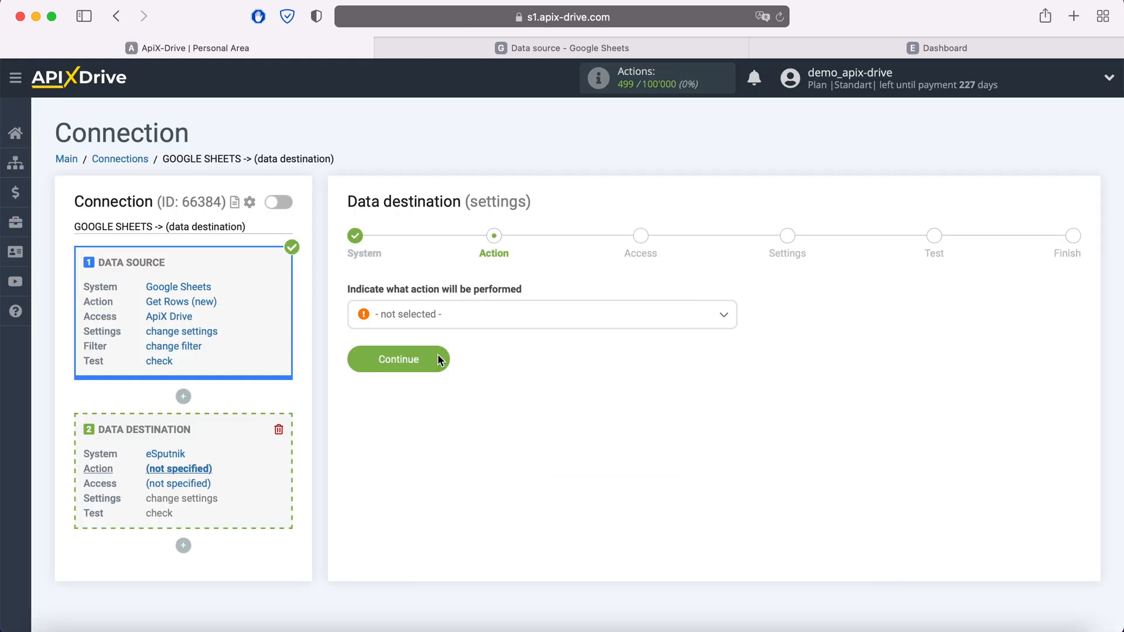
Set the eSputnik destination action to Send SMS and proceed to the access settings.
{"action": "left_click", "coordinate": [460, 316]}
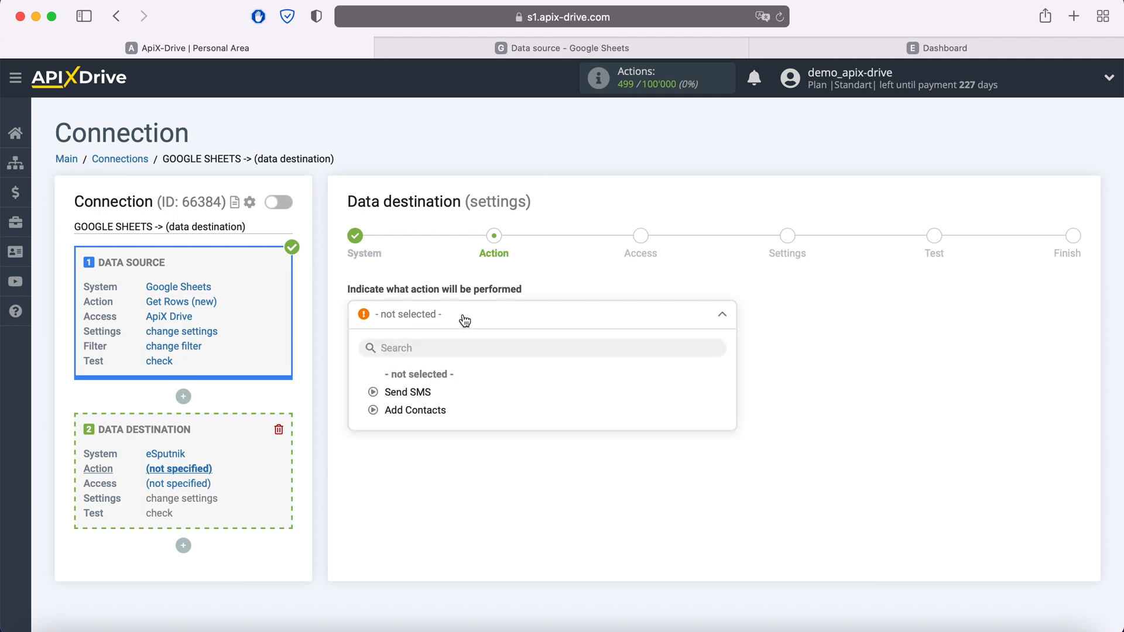
{"action": "left_click", "coordinate": [426, 392]}
{"action": "left_click", "coordinate": [439, 359]}
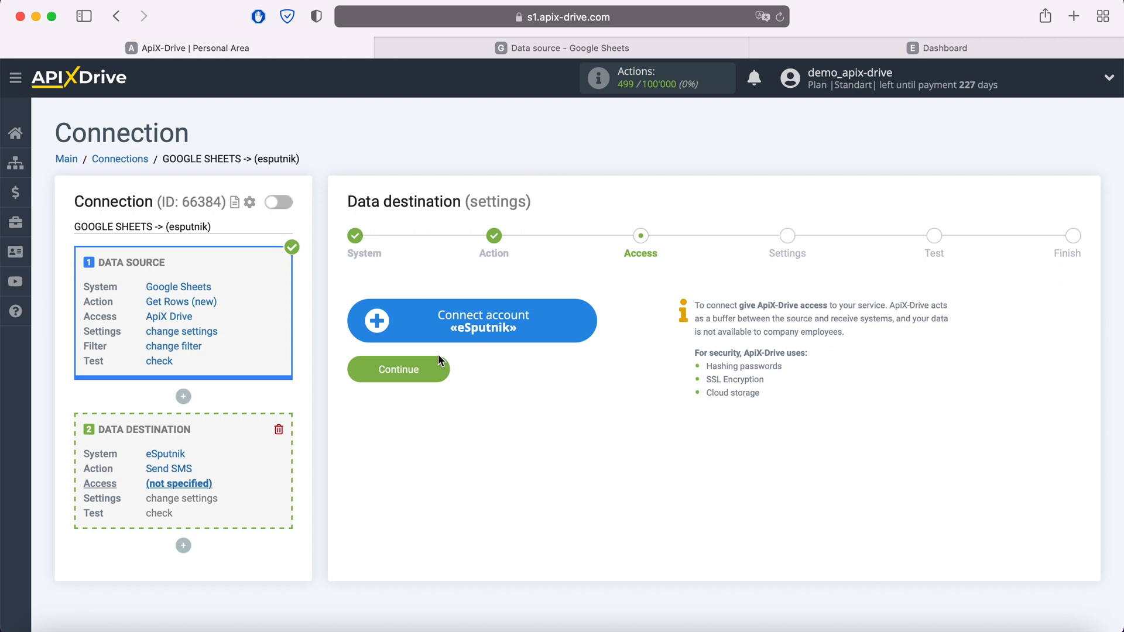
Connect an eSputnik account by pasting its login and account password and saving the integration.
{"action": "left_click", "coordinate": [593, 324]}
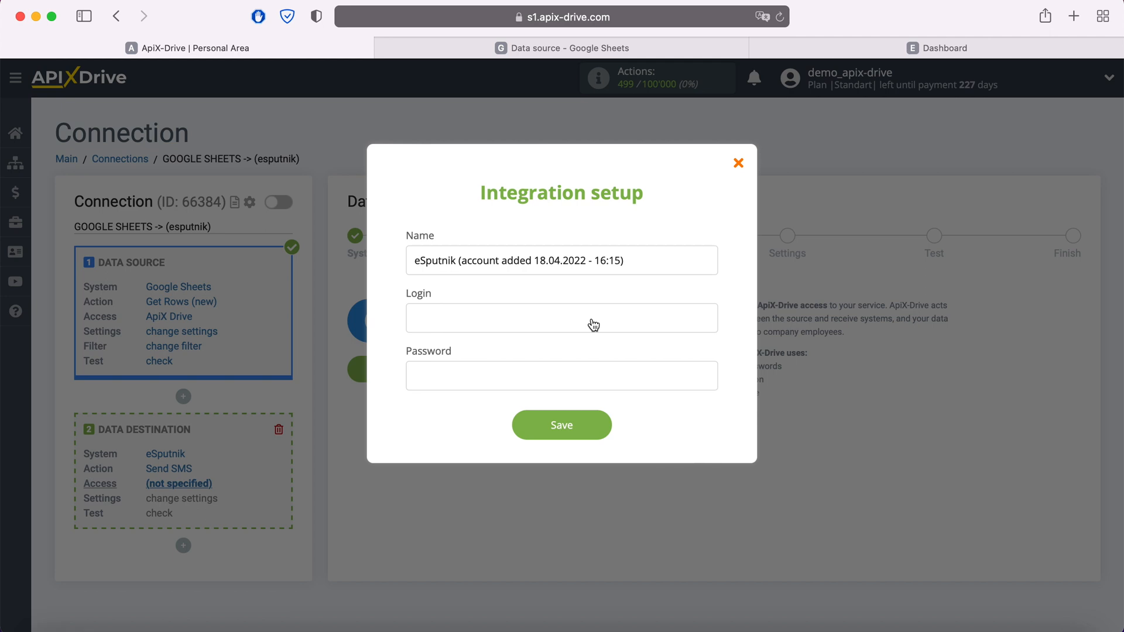
{"action": "right_click", "coordinate": [499, 317]}
{"action": "left_click", "coordinate": [526, 357]}
{"action": "left_click", "coordinate": [450, 375]}
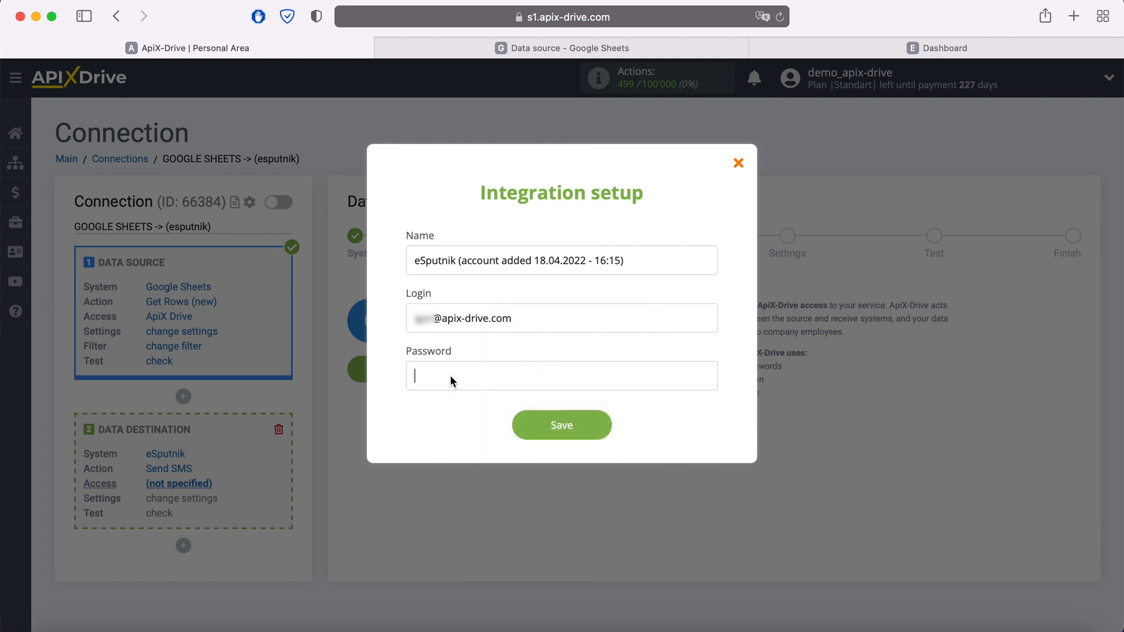
{"action": "right_click", "coordinate": [450, 375]}
{"action": "left_click", "coordinate": [477, 412]}
{"action": "left_click", "coordinate": [594, 426]}
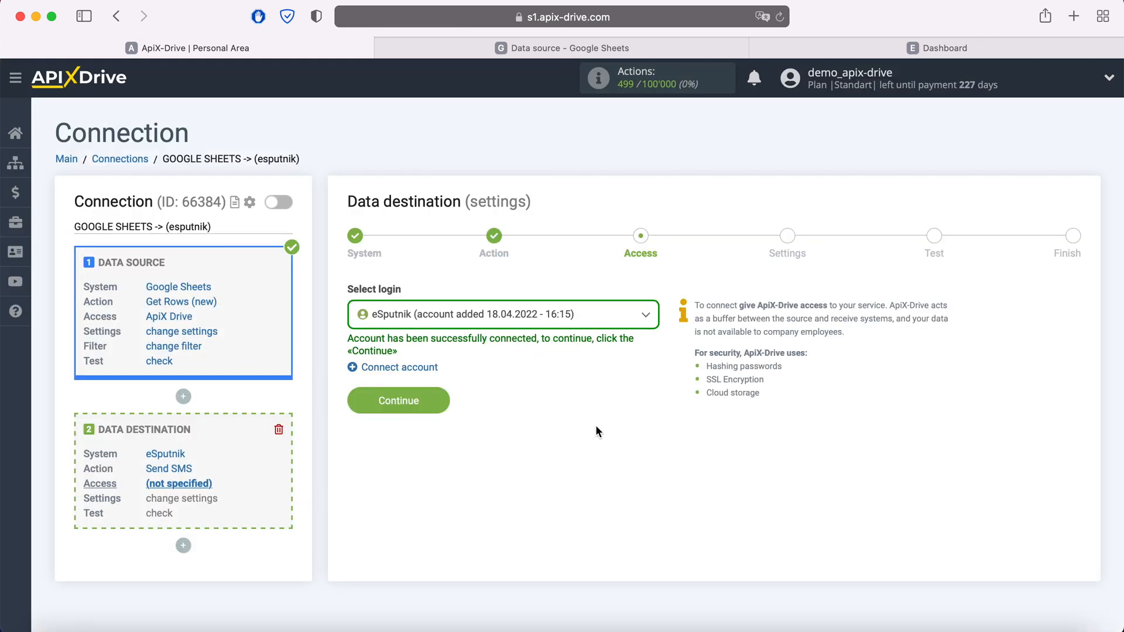
Select the newly connected eSputnik account as the destination login and continue to its settings.
{"action": "left_click", "coordinate": [584, 317]}
{"action": "left_click", "coordinate": [545, 410]}
{"action": "left_click", "coordinate": [443, 401]}
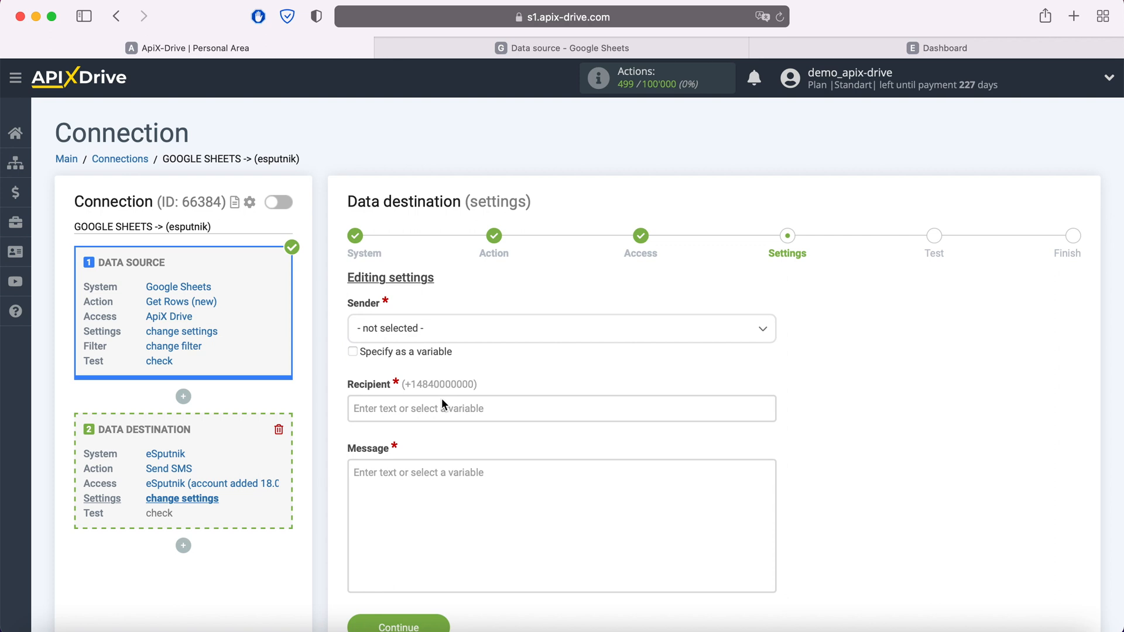
Set the SMS sender to reklama and the recipient to the Google Sheets Column F variable.
{"action": "left_click", "coordinate": [473, 327]}
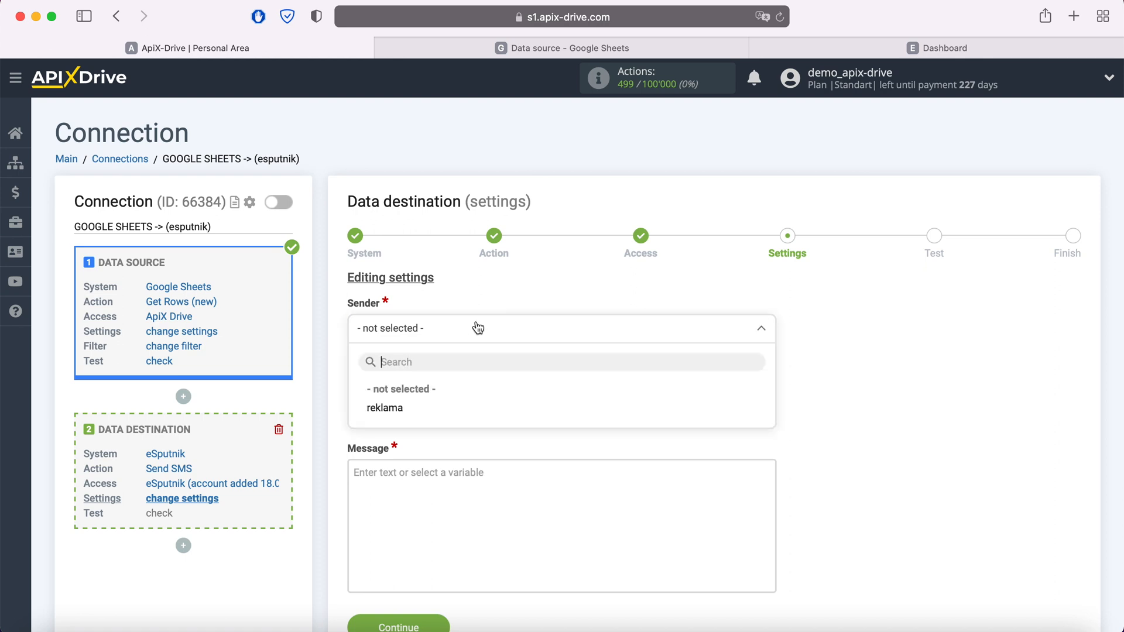
{"action": "left_click", "coordinate": [419, 408]}
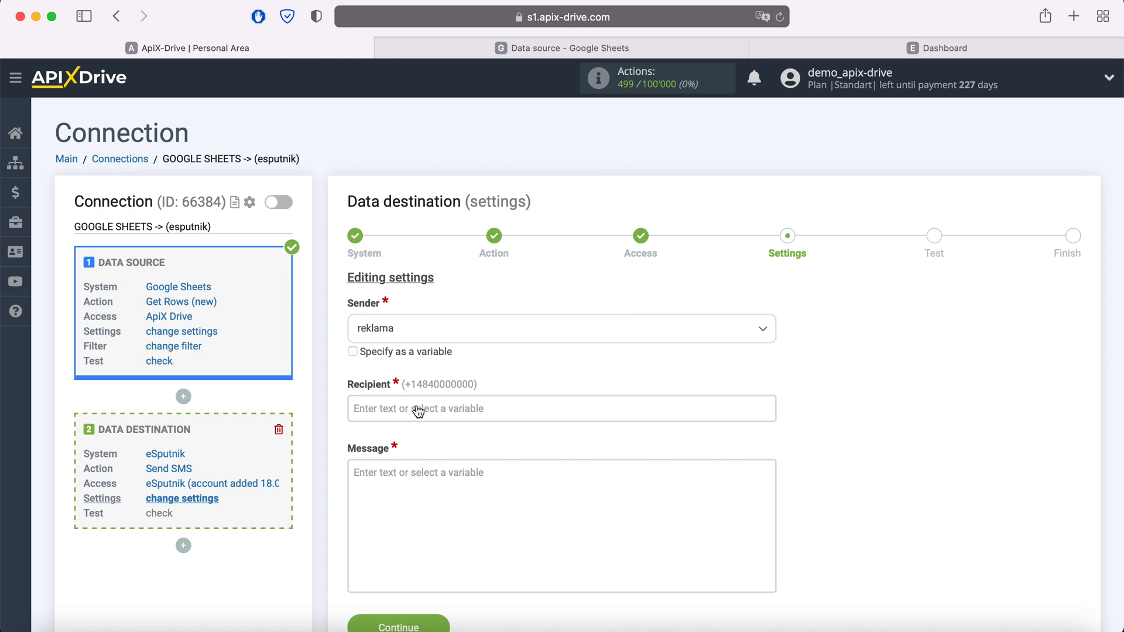
{"action": "left_click", "coordinate": [418, 410]}
{"action": "scroll", "coordinate": [418, 410], "scroll_direction": "down", "scroll_amount": 5}
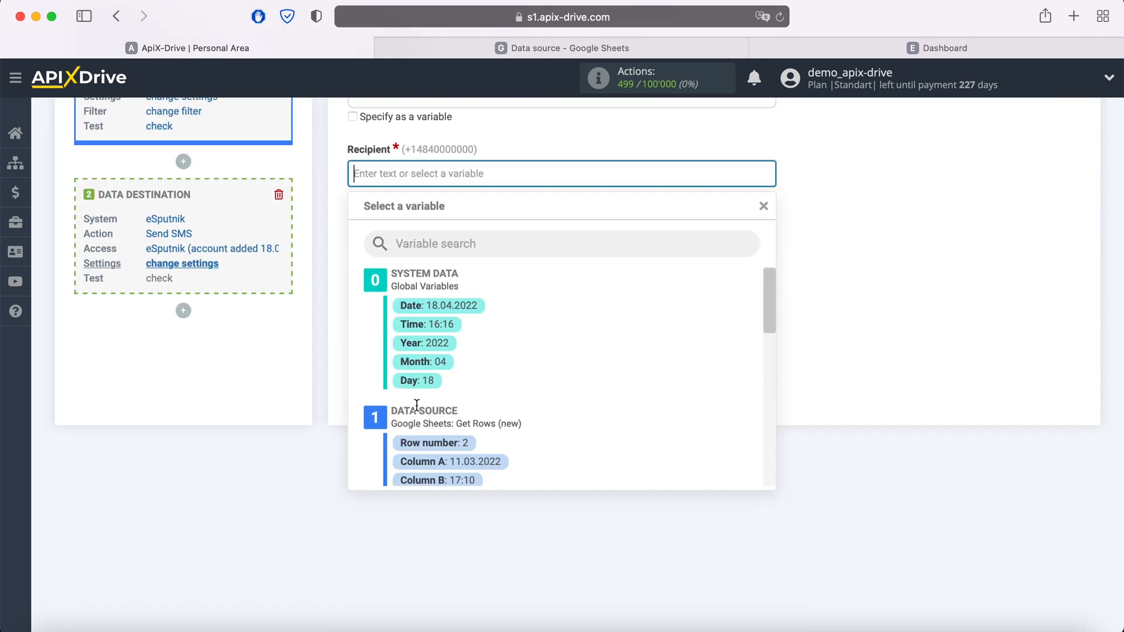
{"action": "scroll", "coordinate": [560, 347], "scroll_direction": "down", "scroll_amount": 4}
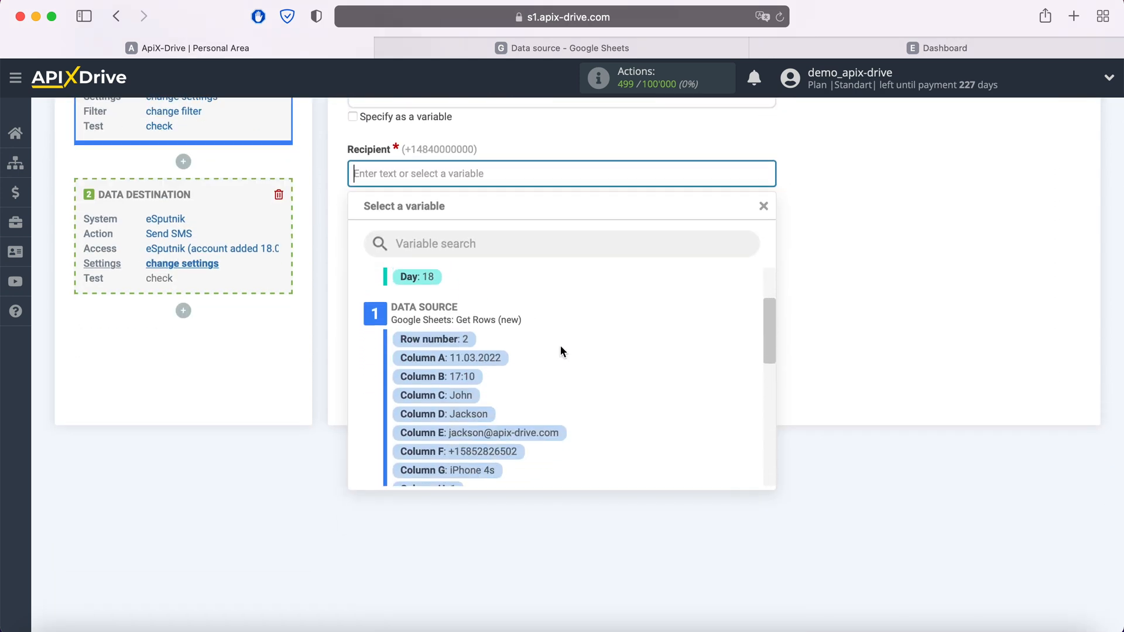
{"action": "left_click", "coordinate": [507, 445]}
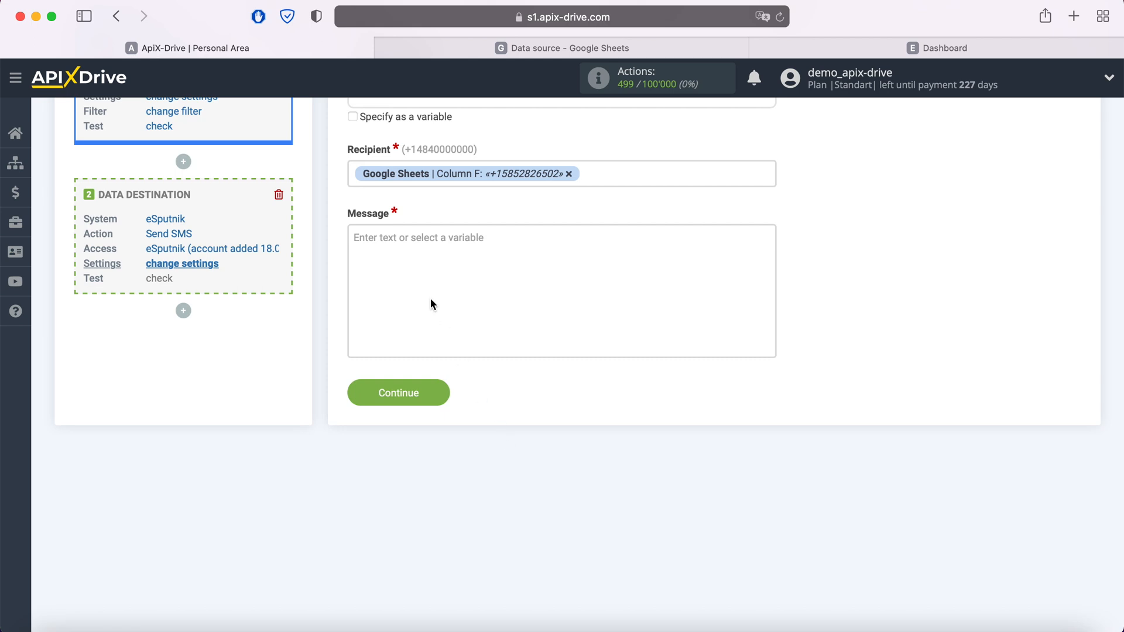
Write the SMS message "Hi, [Column C] [Column D]! Thank you for your interest in our product. We will contact you shortly!" using Google Sheets variables.
{"action": "left_click", "coordinate": [407, 249]}
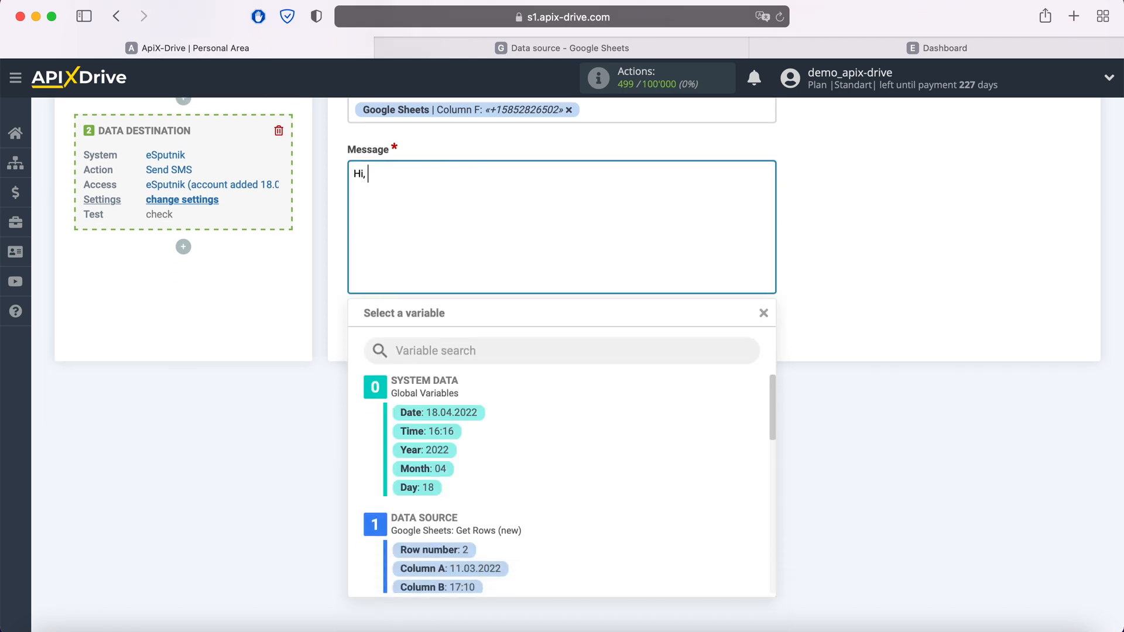
{"action": "scroll", "coordinate": [603, 444], "scroll_direction": "down", "scroll_amount": 2}
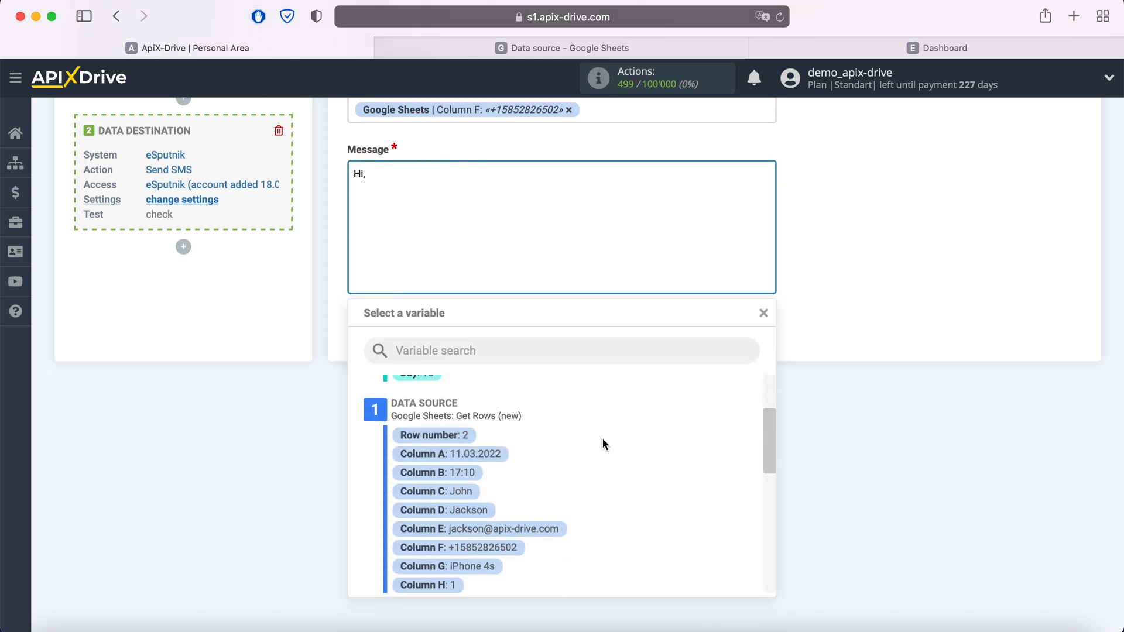
{"action": "left_click", "coordinate": [455, 493]}
{"action": "left_click", "coordinate": [585, 176]}
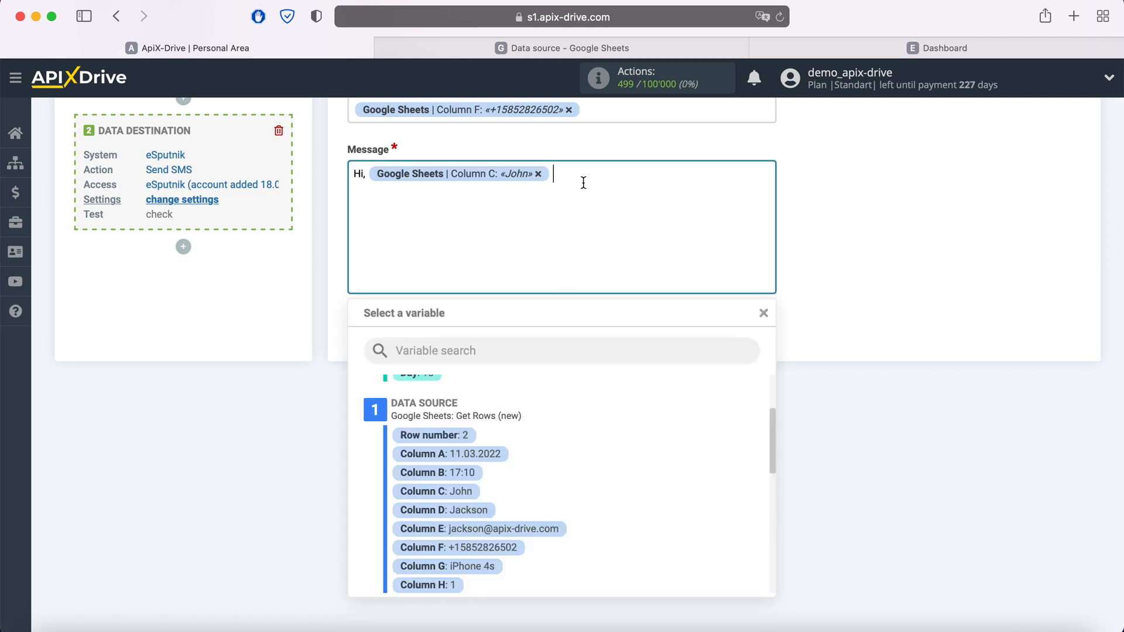
{"action": "left_click", "coordinate": [480, 508]}
{"action": "type", "text": "! Thank you for your interest in our product. We will contact you shortly!"}
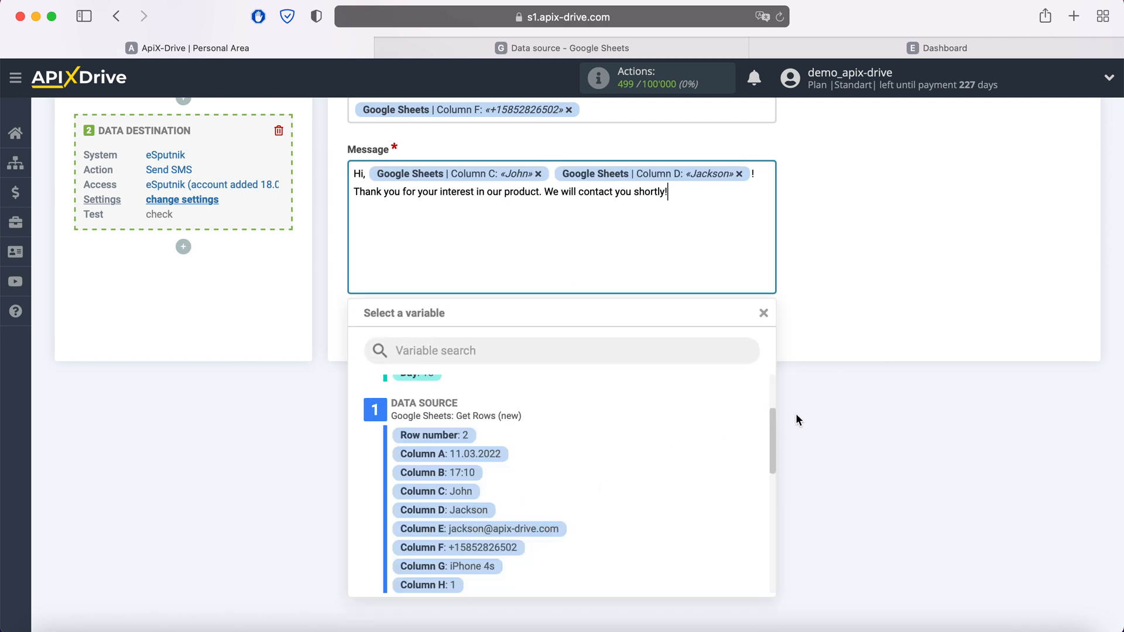
{"action": "left_click", "coordinate": [849, 331]}
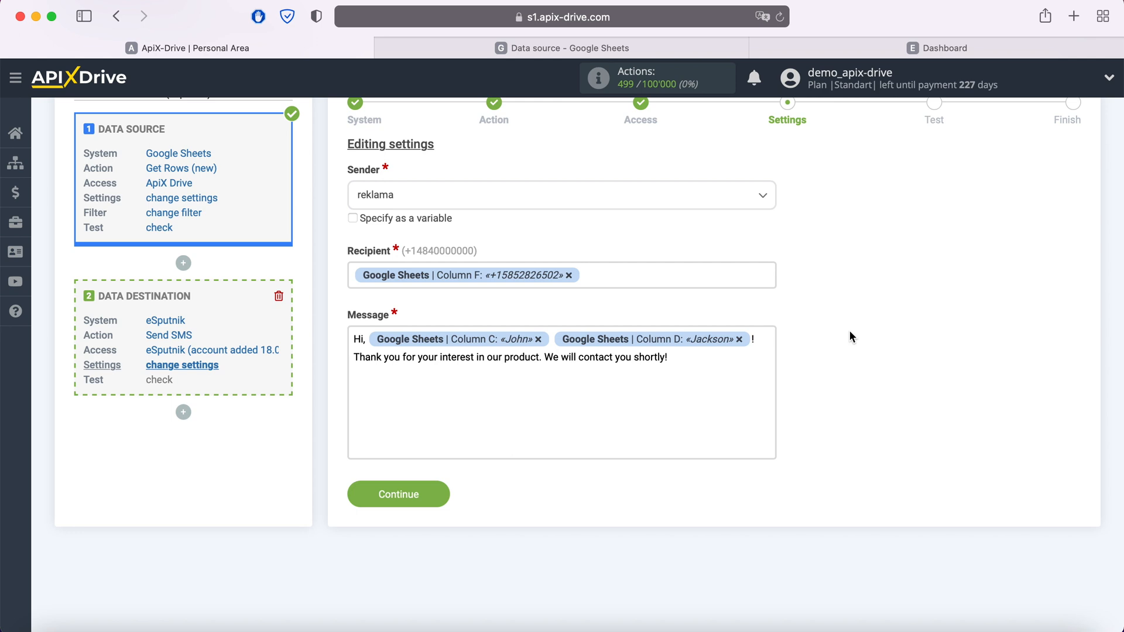
Continue from the destination settings to the test stage and send the test data to eSputnik.
{"action": "left_click", "coordinate": [428, 497]}
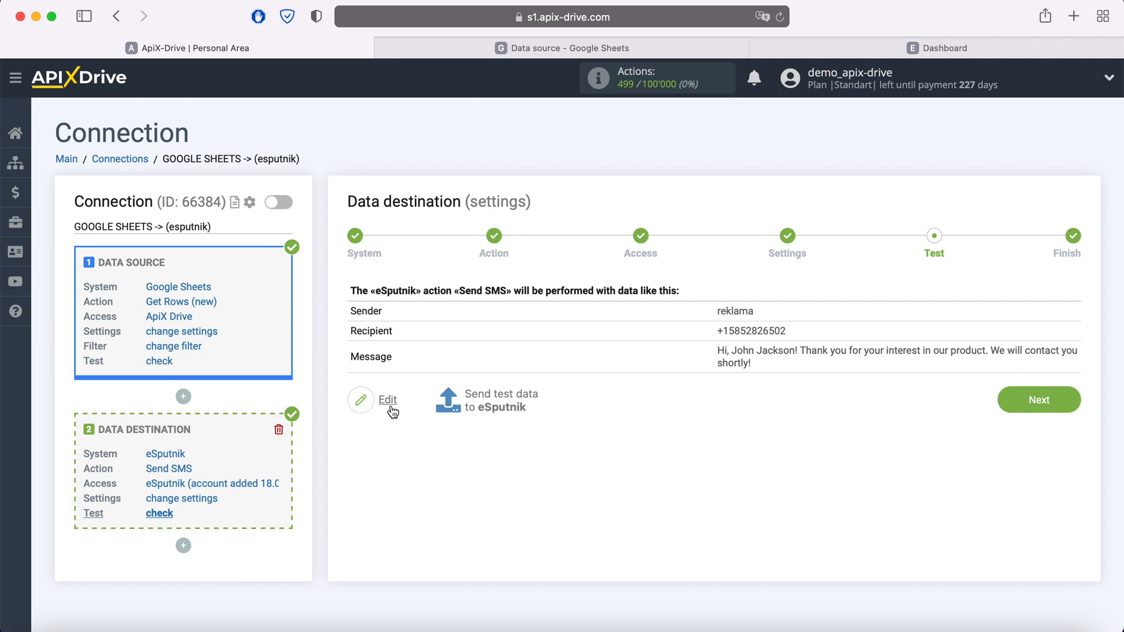
{"action": "left_click", "coordinate": [511, 398]}
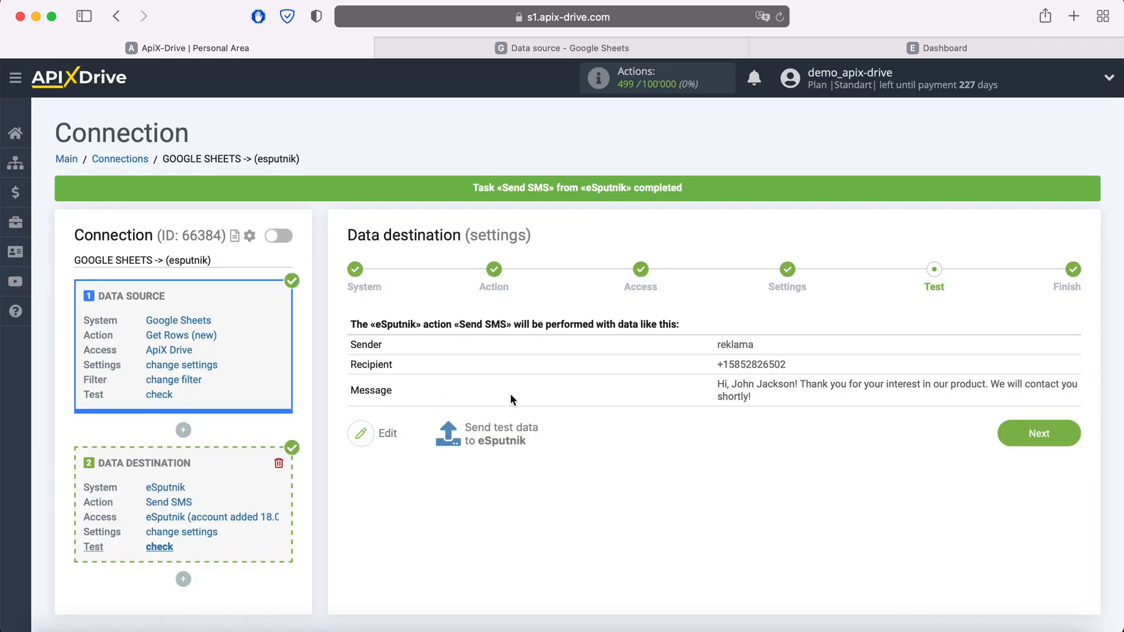
Switch to eSputnik and check the contact activity of the test recipient in the list of all contacts.
{"action": "left_click", "coordinate": [935, 47]}
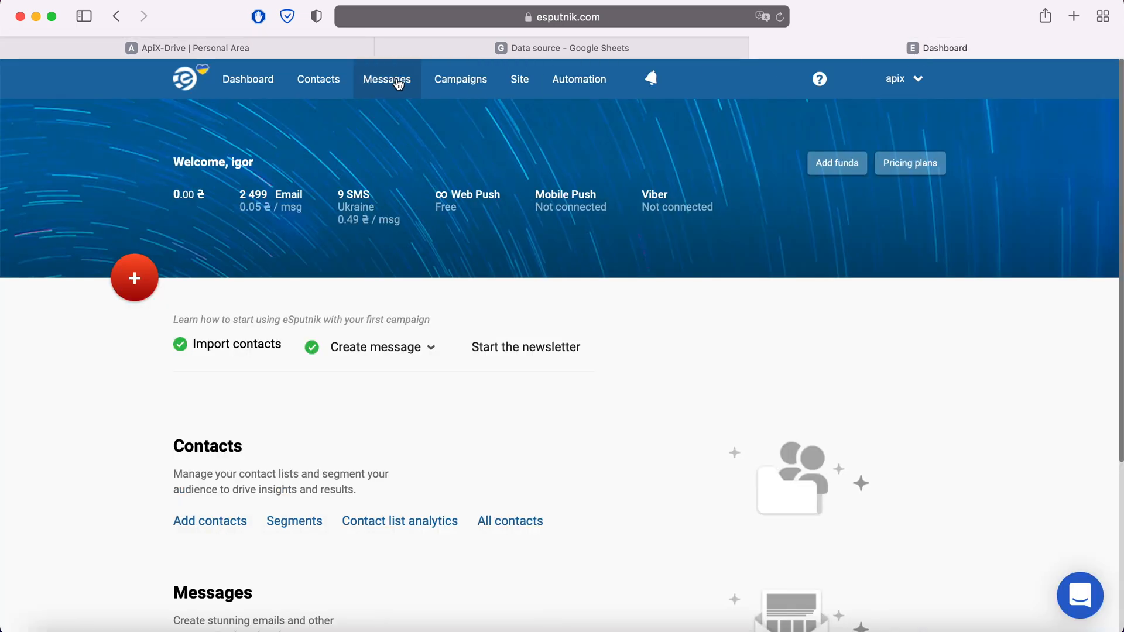
{"action": "mouse_move", "coordinate": [327, 82]}
{"action": "left_click", "coordinate": [325, 116]}
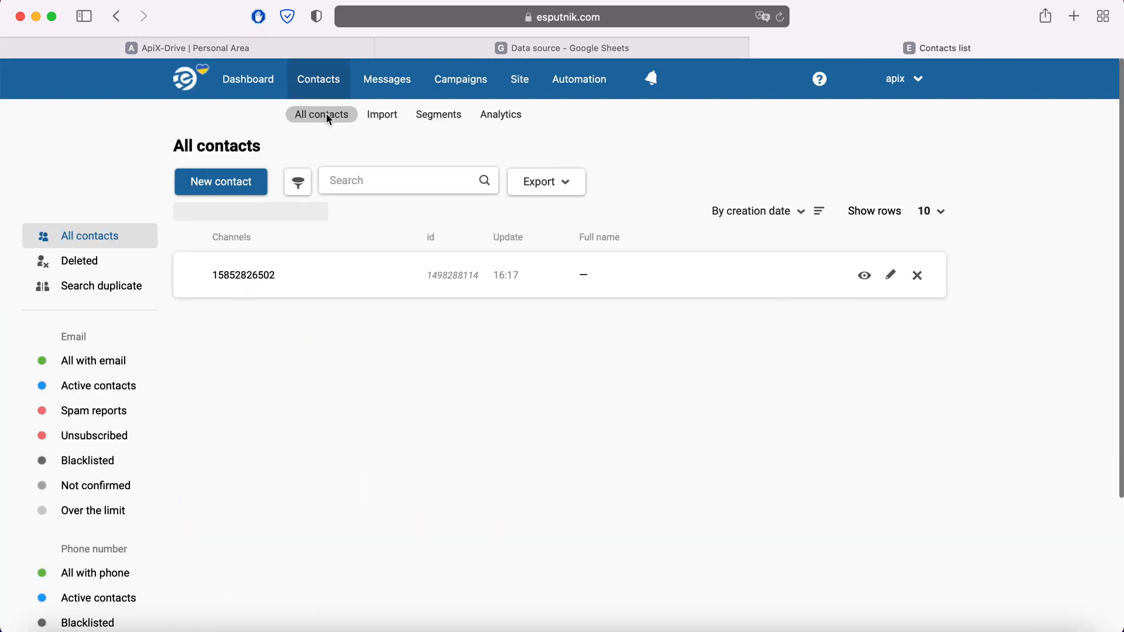
{"action": "left_click", "coordinate": [384, 281]}
{"action": "left_click", "coordinate": [510, 129]}
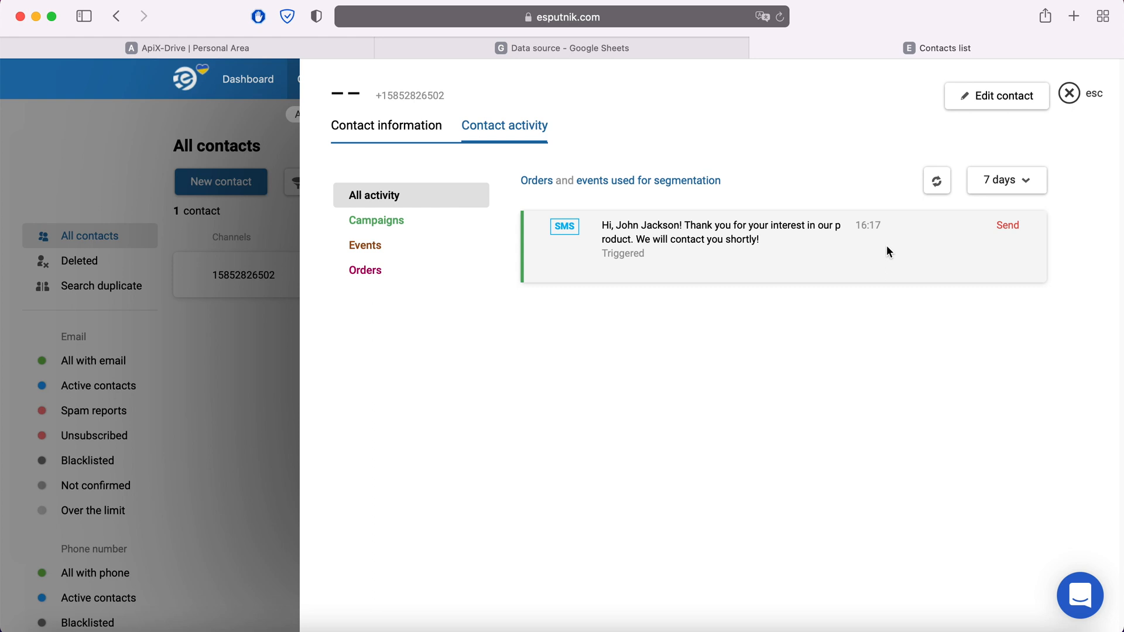
Return to ApiX-Drive, finish the data destination setup and enable automatic updates for the connection.
{"action": "left_click", "coordinate": [227, 54]}
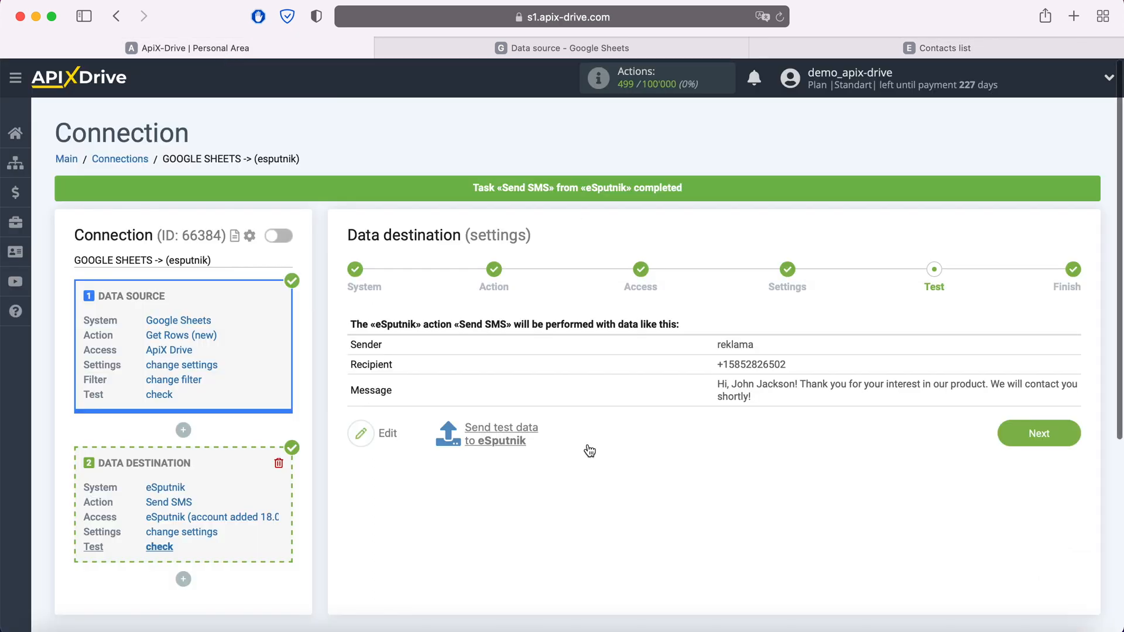
{"action": "left_click", "coordinate": [1063, 433]}
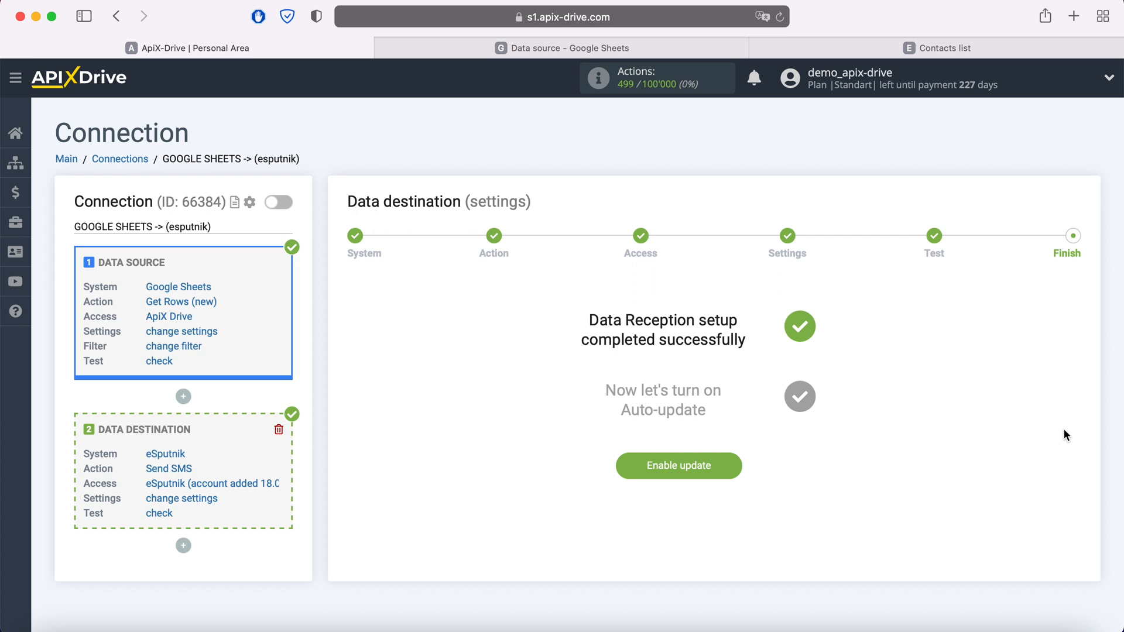
{"action": "left_click", "coordinate": [723, 466]}
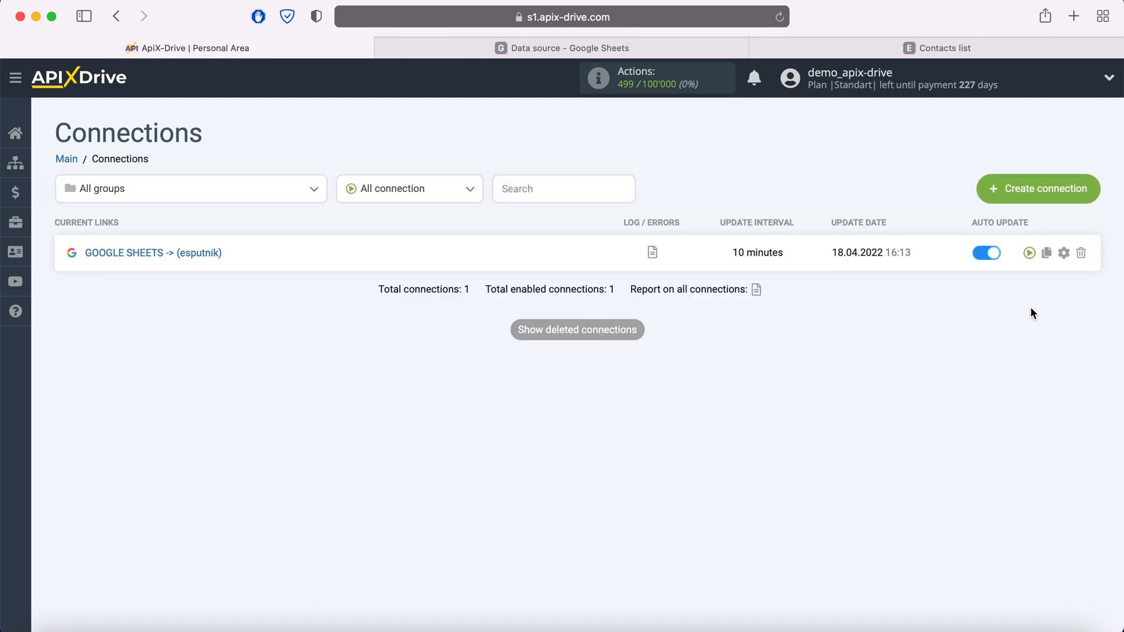
Set the update interval of the GOOGLE SHEETS -> (esputnik) connection to 5 minutes and save its setup.
{"action": "left_click", "coordinate": [1064, 253]}
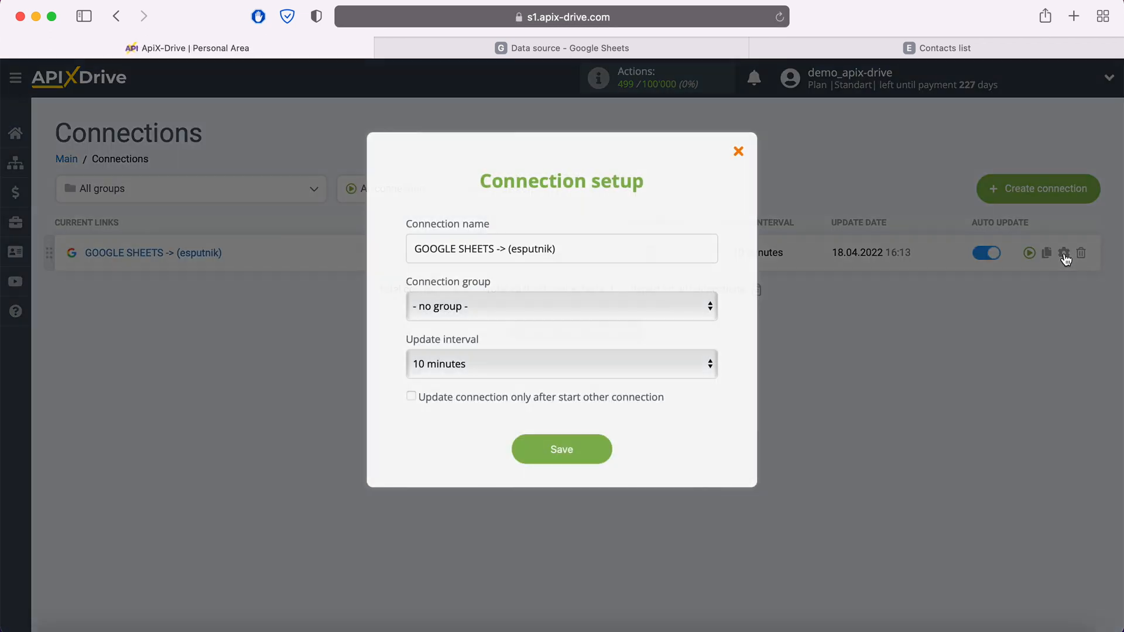
{"action": "left_click", "coordinate": [672, 368]}
{"action": "left_click", "coordinate": [565, 340]}
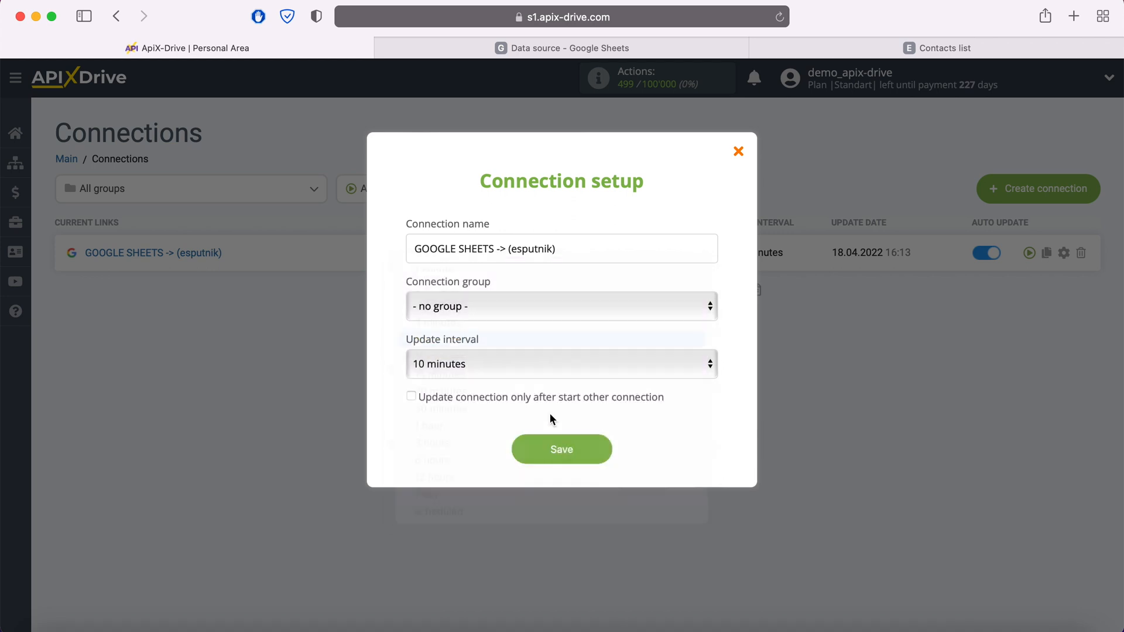
{"action": "left_click", "coordinate": [597, 445]}
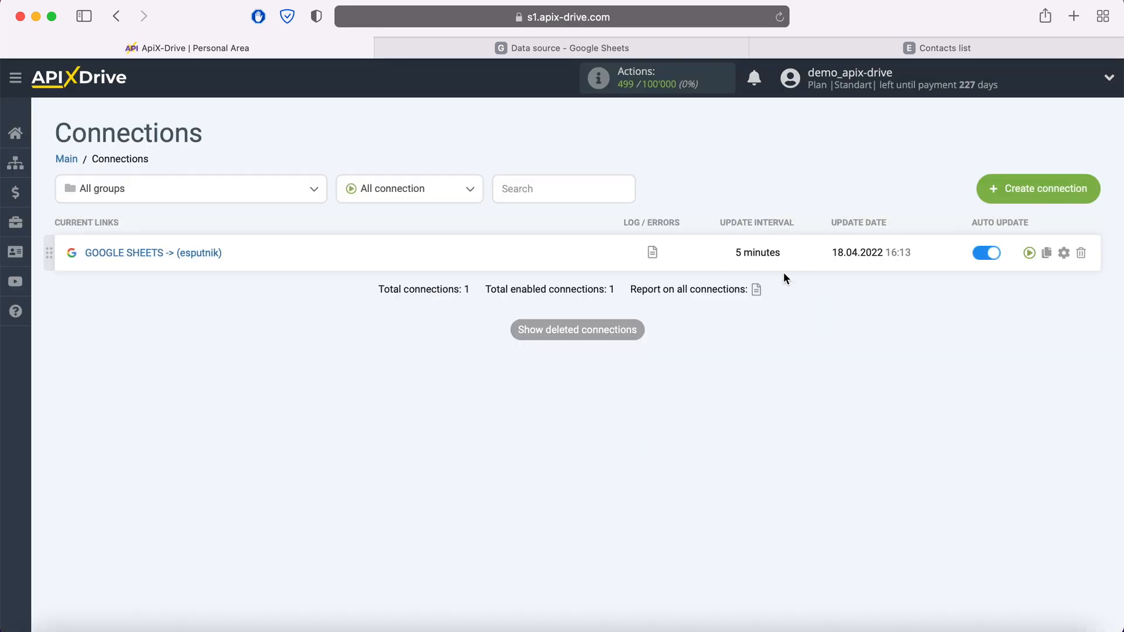